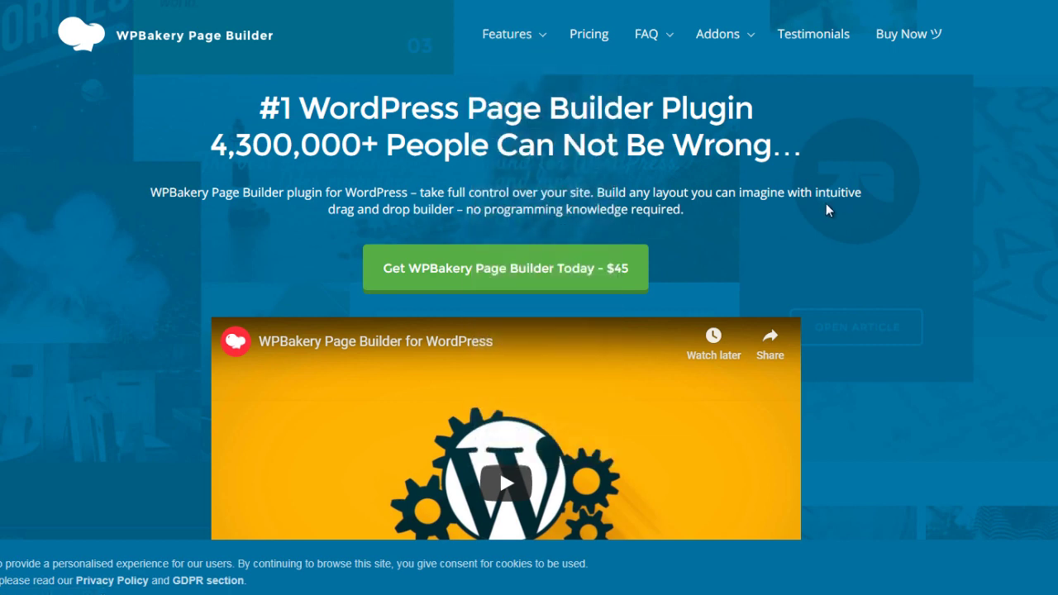
# Review the WPBakery Page Builder features, covering front and back end editing, theme support, content elements and the Skin Builder.
pyautogui.scroll(-10, 825, 203)
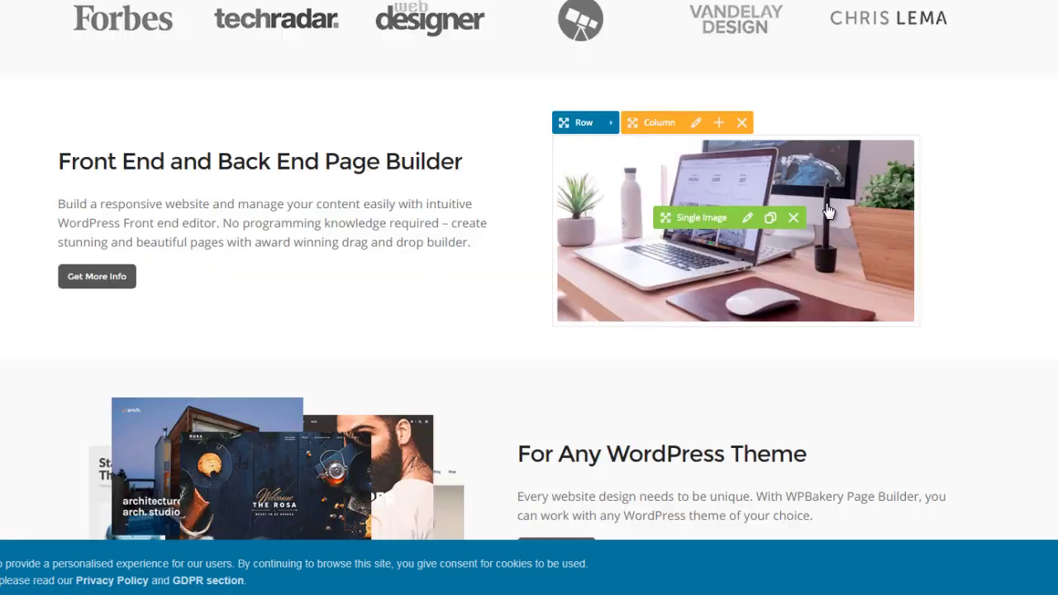
pyautogui.scroll(1, 827, 211)
pyautogui.scroll(-3, 827, 211)
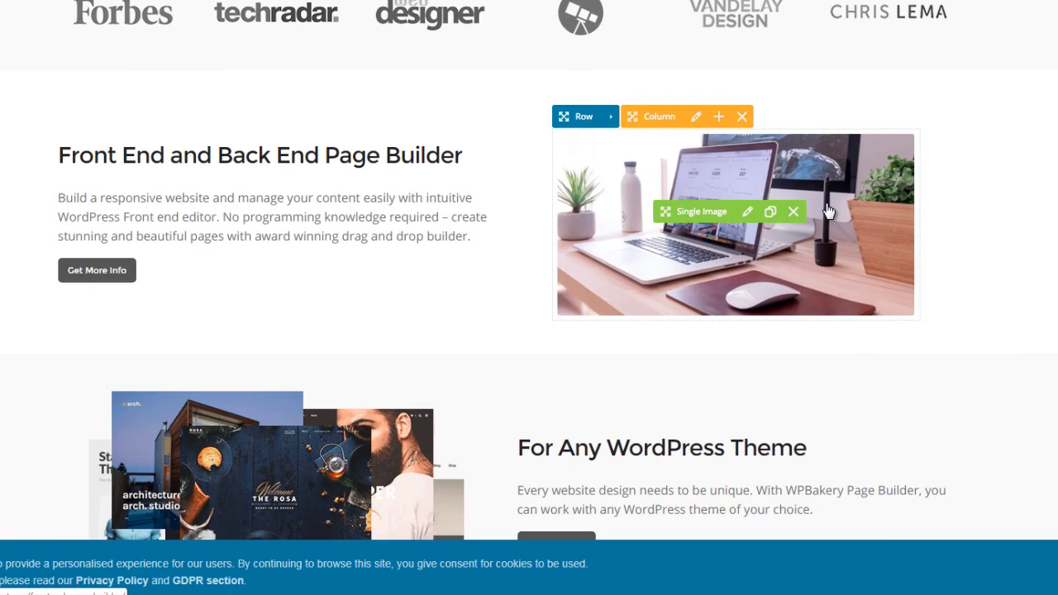
pyautogui.scroll(-4, 829, 210)
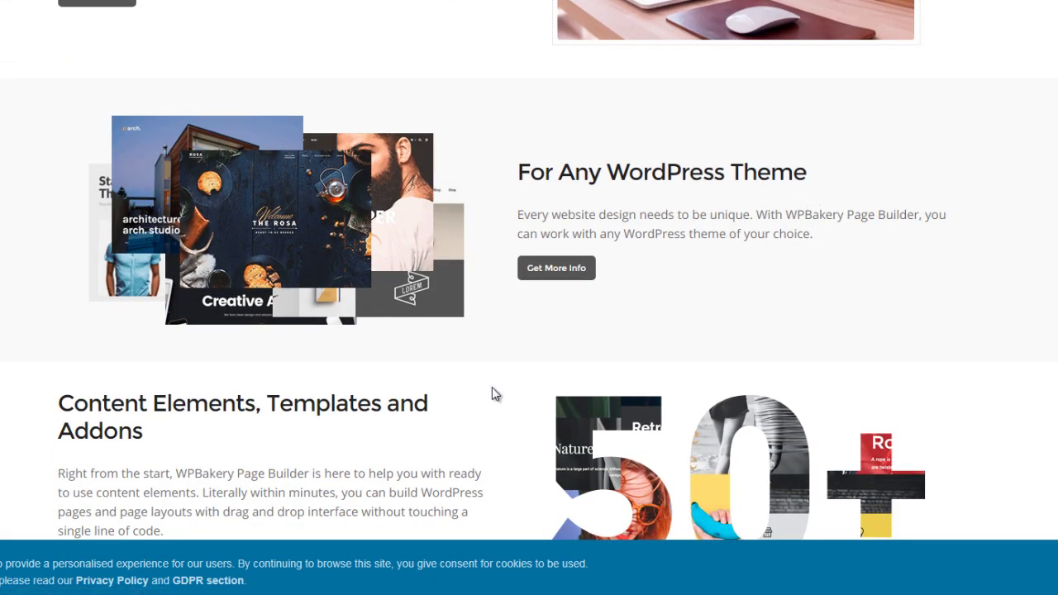
pyautogui.scroll(-1, 494, 394)
pyautogui.scroll(-9, 494, 395)
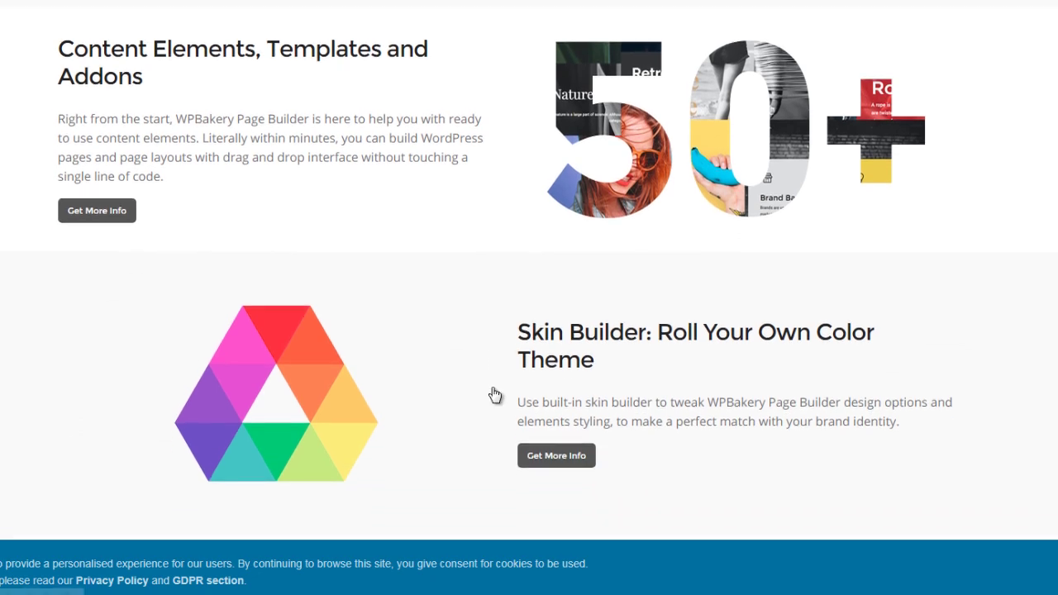
pyautogui.scroll(-7, 493, 394)
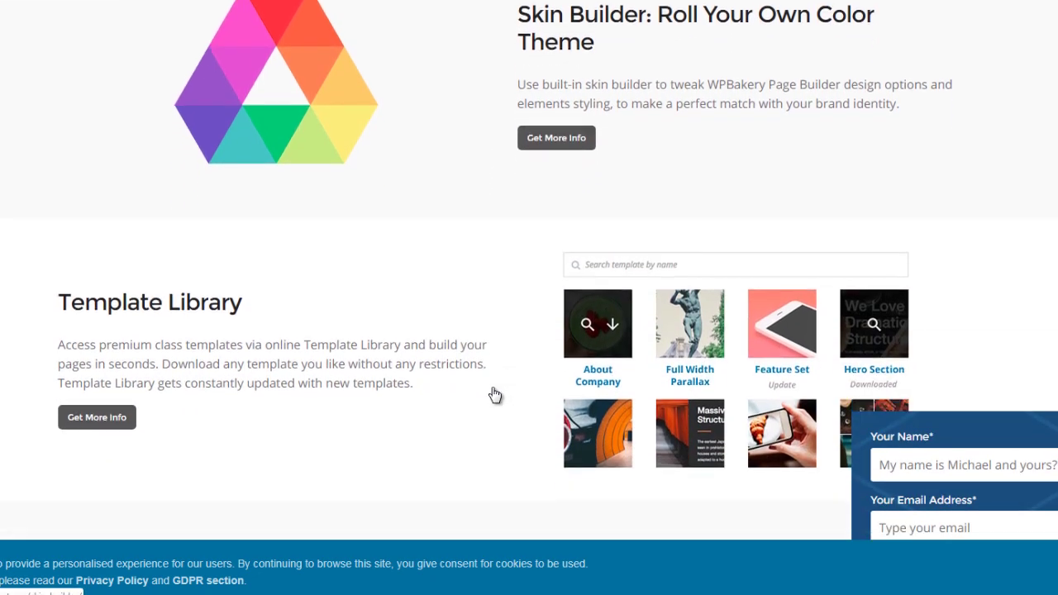
# Examine WPBakery's Template Library, API, online support, Advanced Grid Builder and responsive design sections, then return to the page's introduction.
pyautogui.scroll(-4, 492, 395)
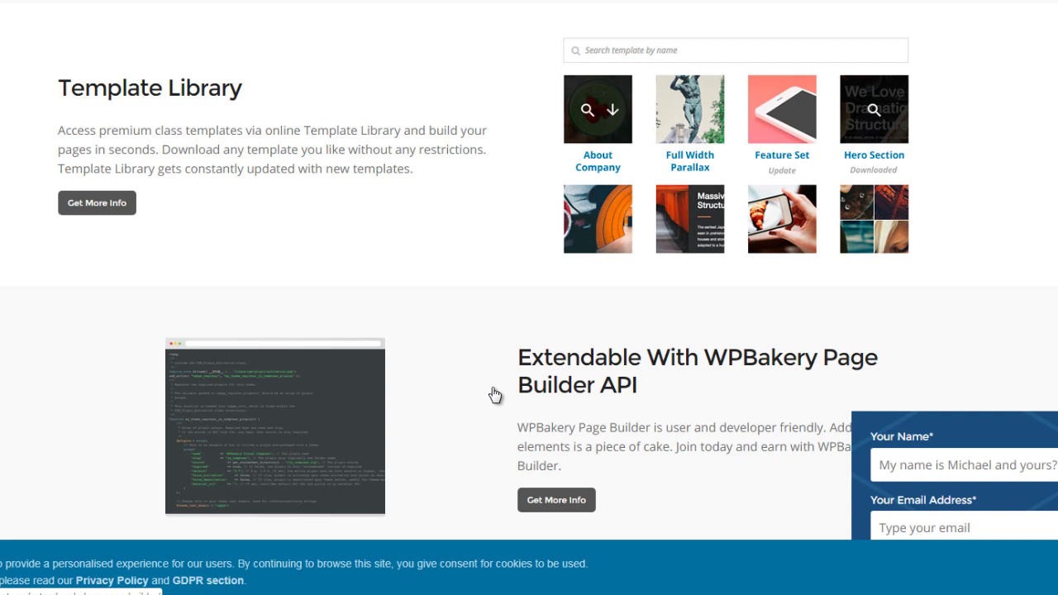
pyautogui.scroll(-1, 494, 394)
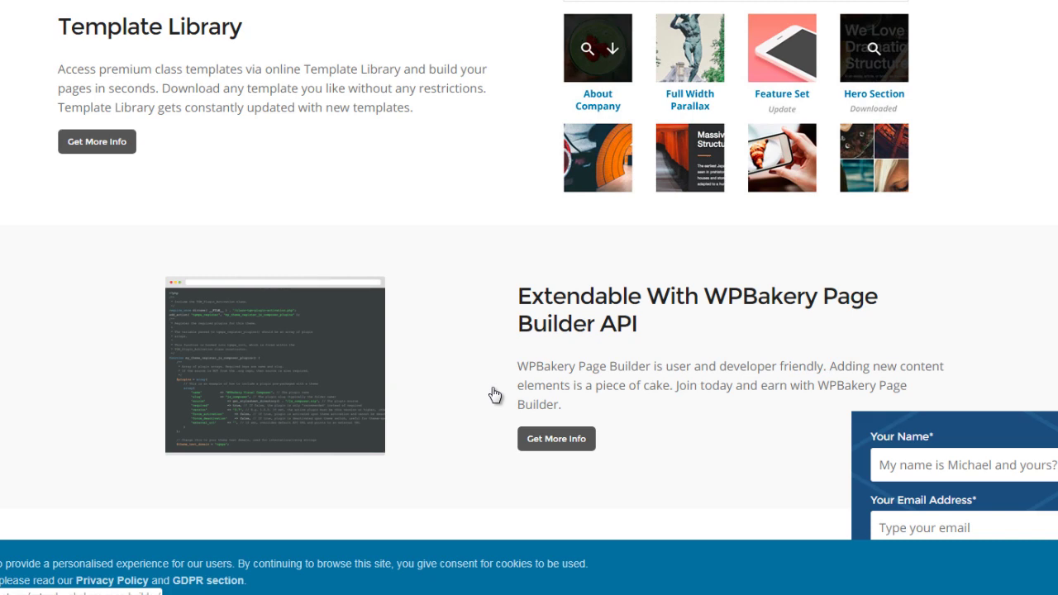
pyautogui.scroll(-6, 495, 394)
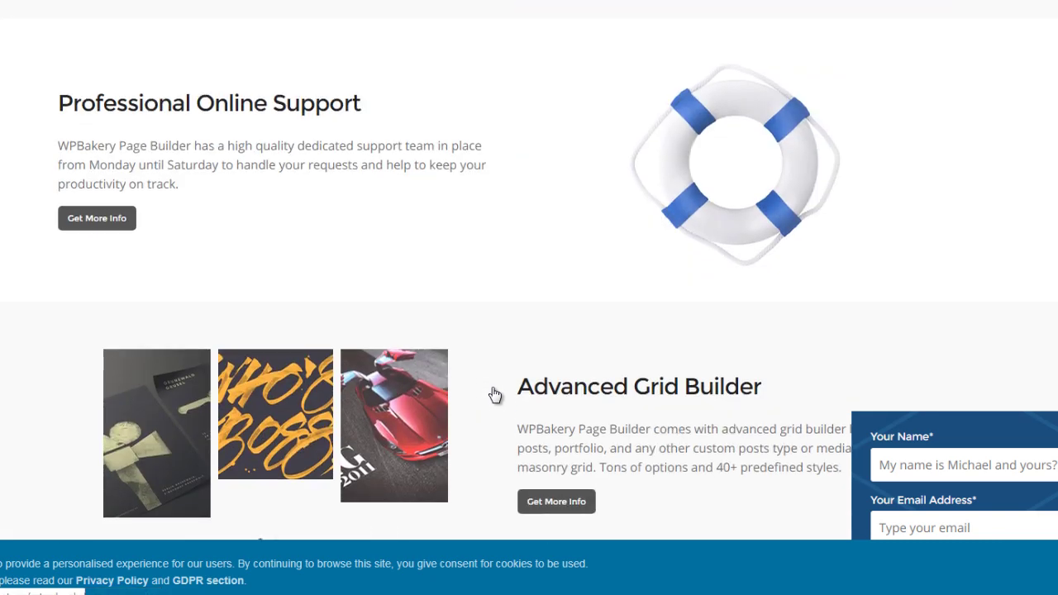
pyautogui.scroll(-4, 494, 394)
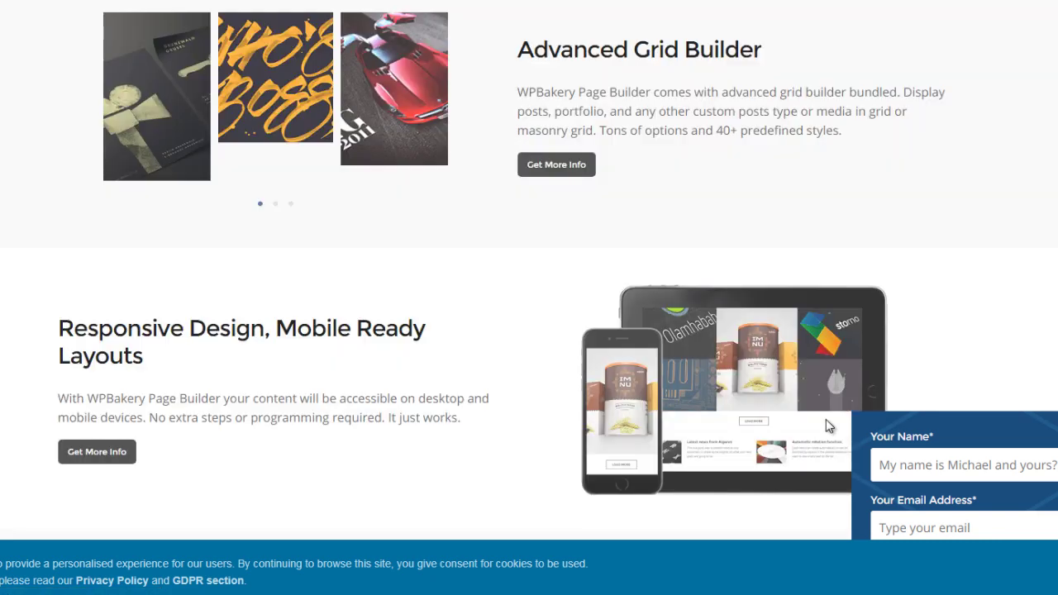
pyautogui.scroll(15, 1005, 438)
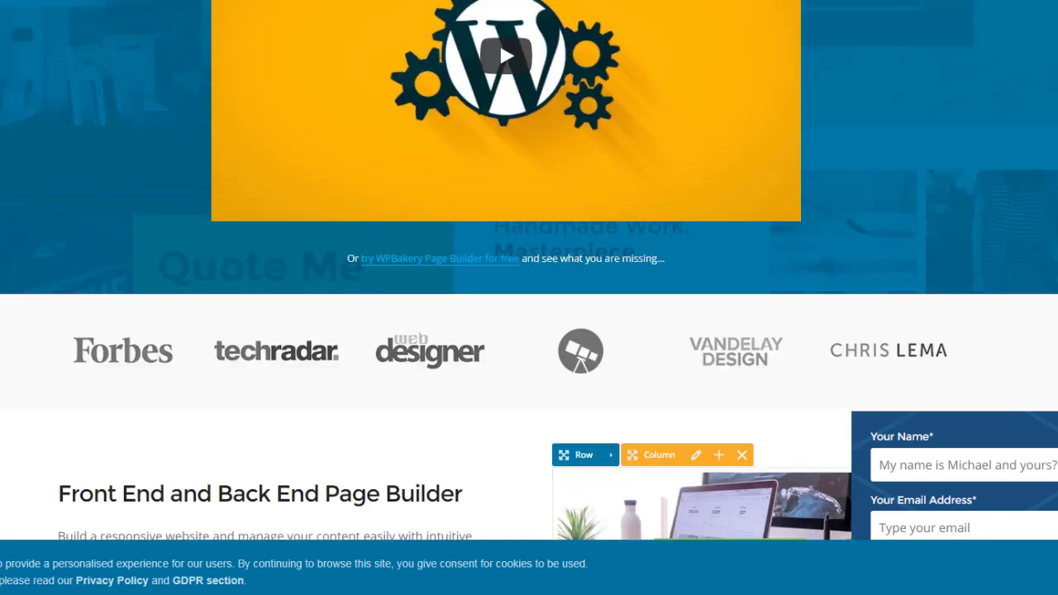
pyautogui.scroll(5, 1006, 438)
pyautogui.moveTo(531, 35)
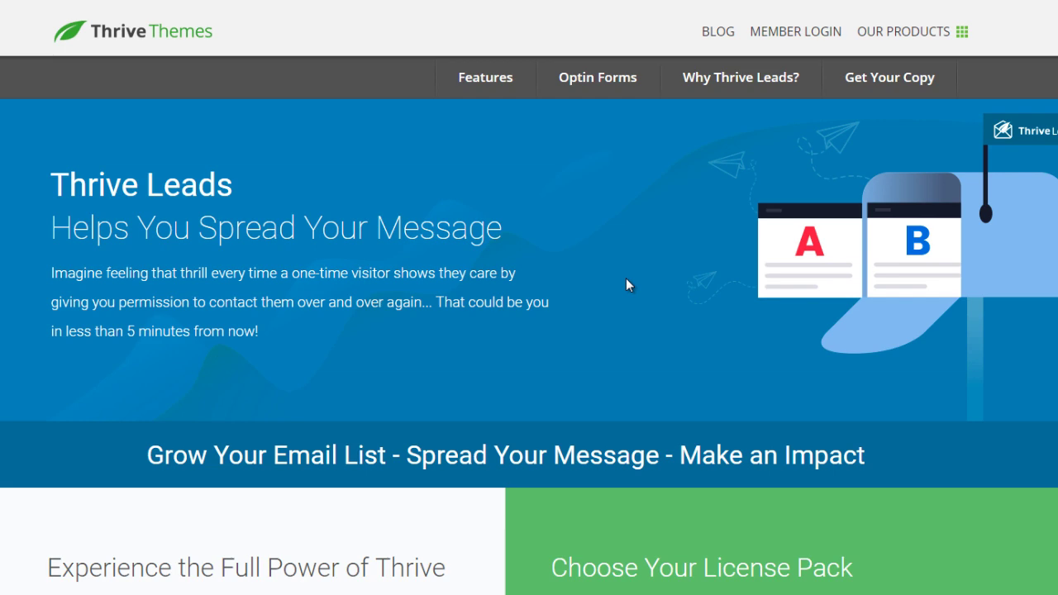
# Review the Thrive Leads introduction, form features, license pack prices, Thrive membership offer and getting started plan.
pyautogui.moveTo(1002, 129); pyautogui.dragTo(1043, 111)
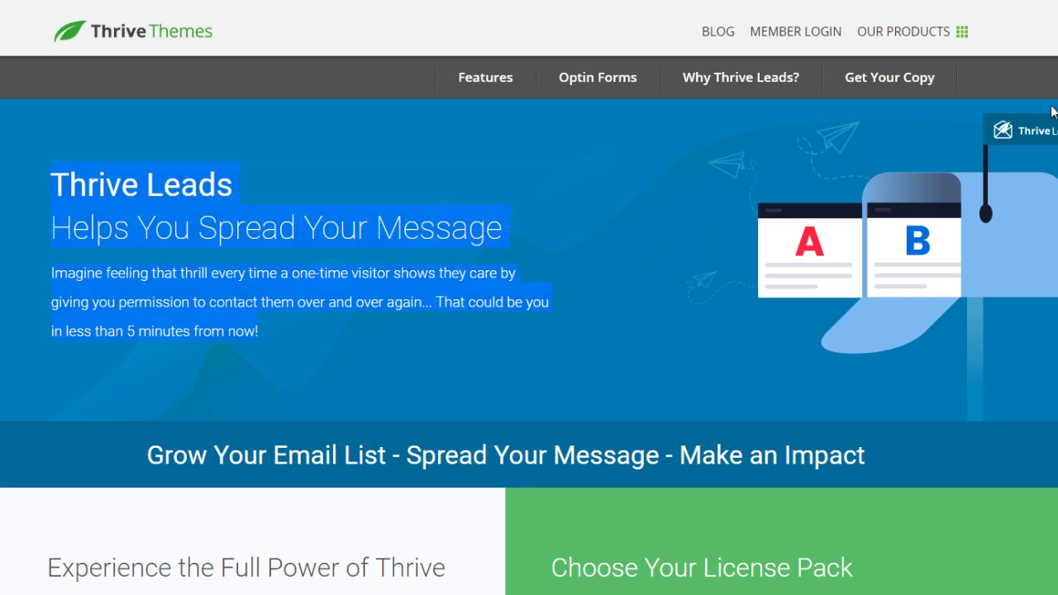
pyautogui.scroll(-5, 529, 297)
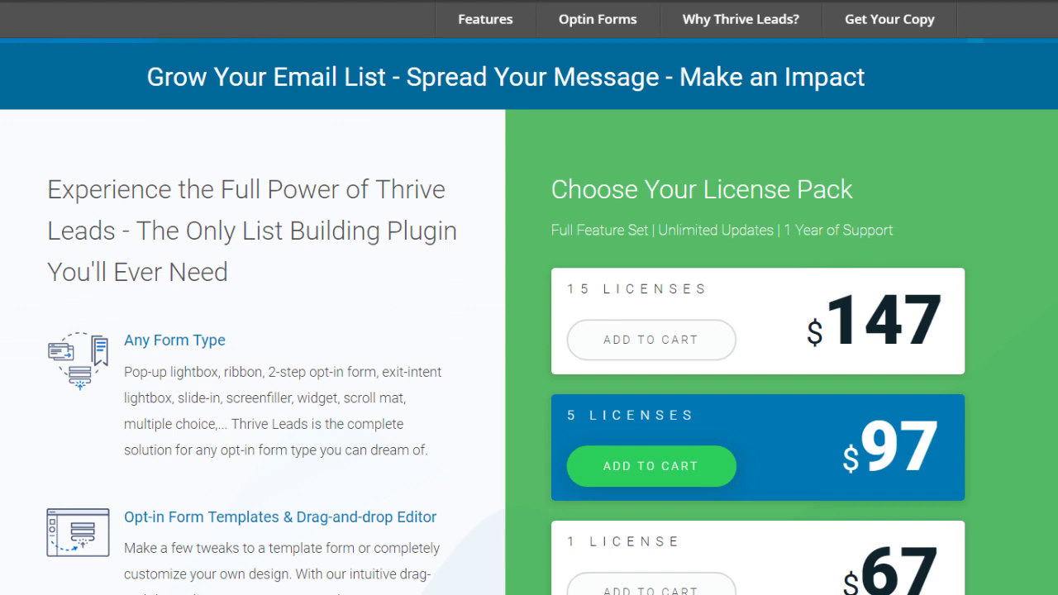
pyautogui.scroll(-2, 529, 297)
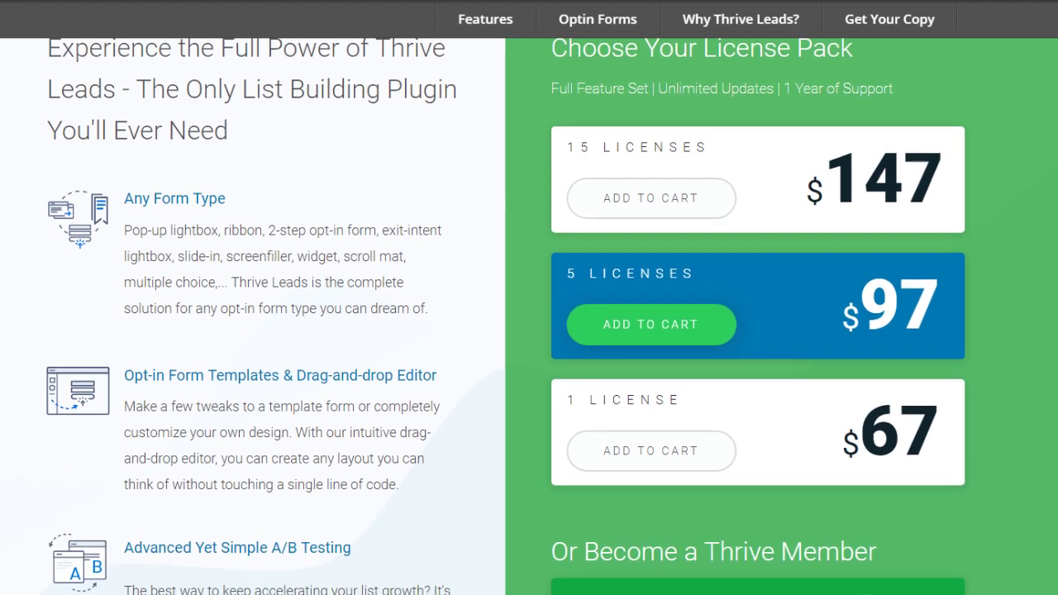
pyautogui.scroll(-1, 529, 316)
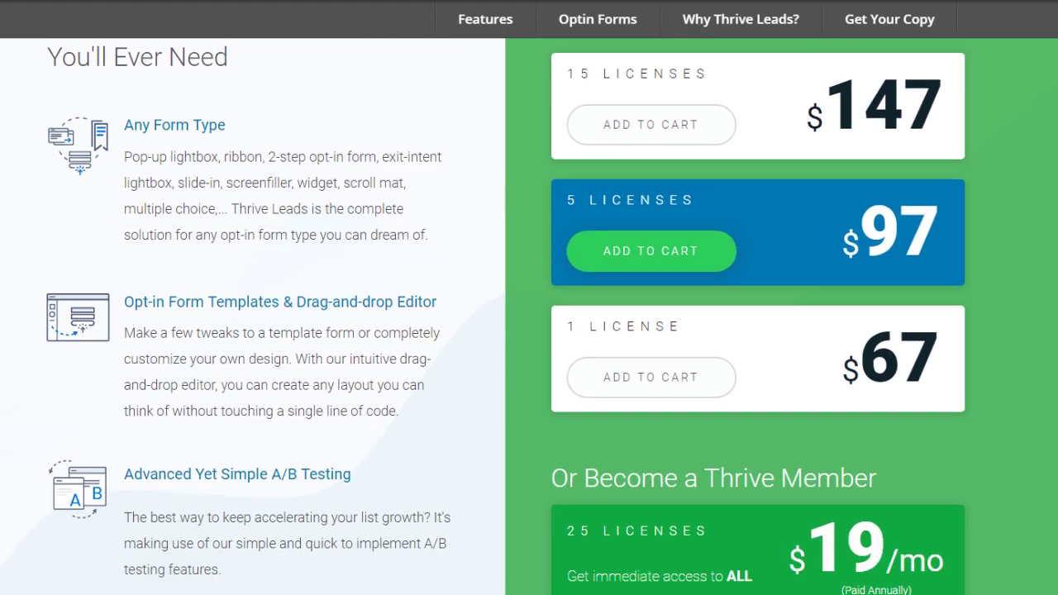
pyautogui.scroll(-1, 507, 317)
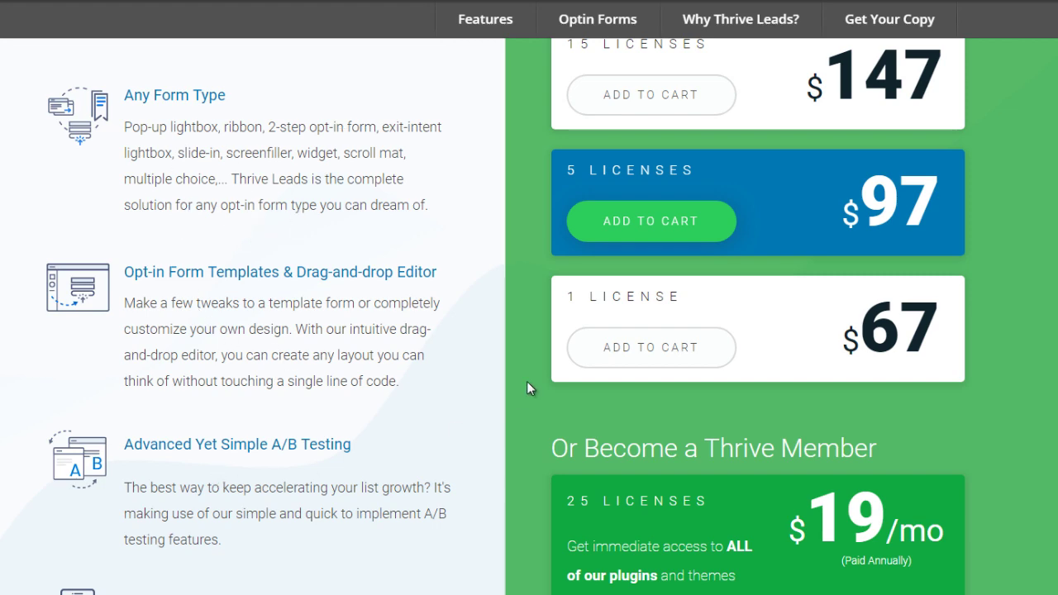
pyautogui.scroll(-3, 527, 381)
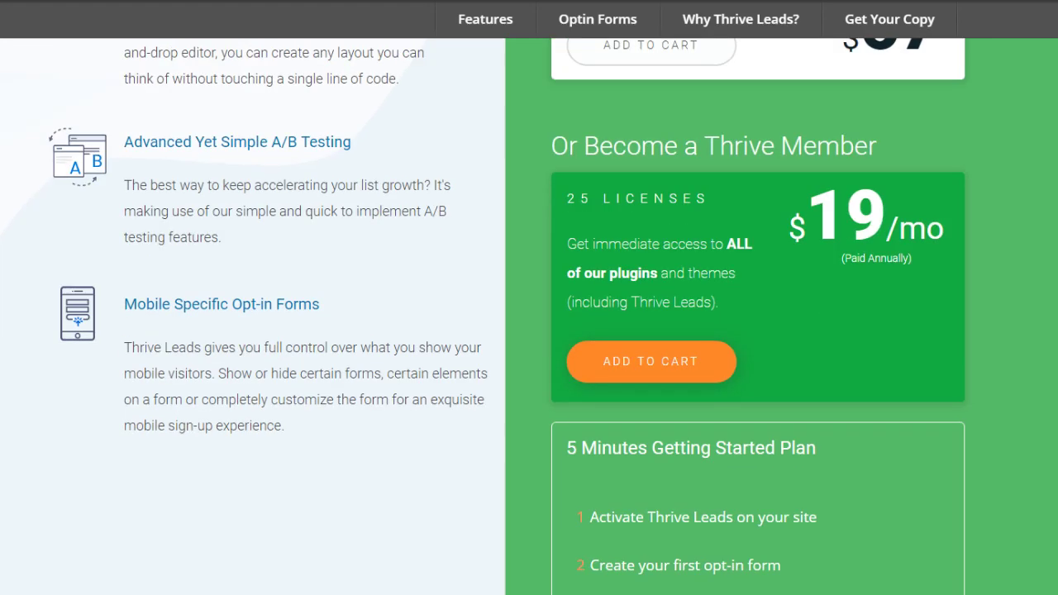
pyautogui.scroll(-4, 527, 381)
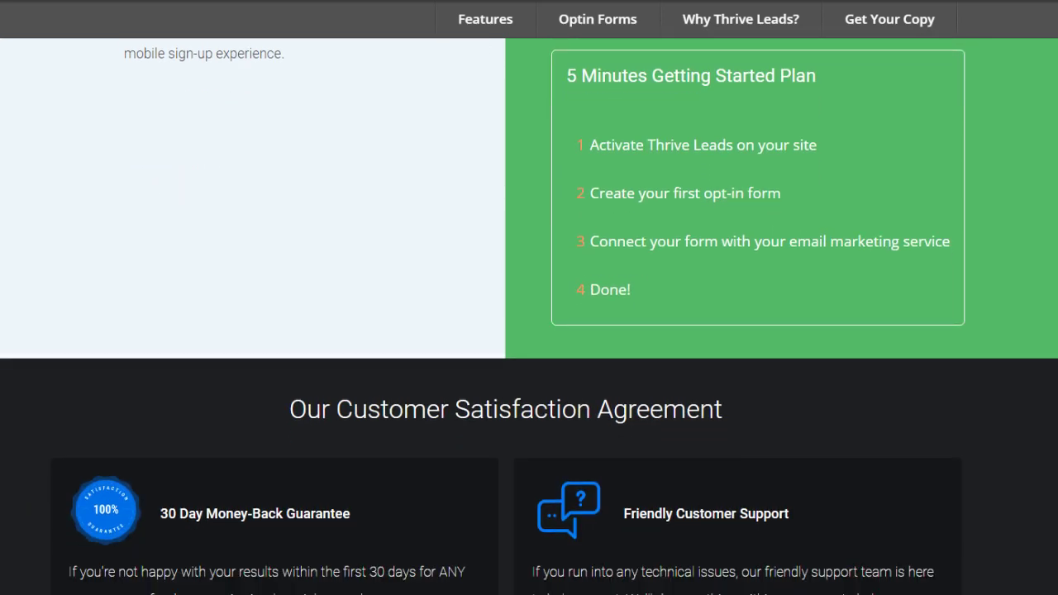
# Examine the Thrive Leads customer satisfaction agreement, testimonials, FAQ and full list of opt-in form types and features.
pyautogui.scroll(-4, 529, 313)
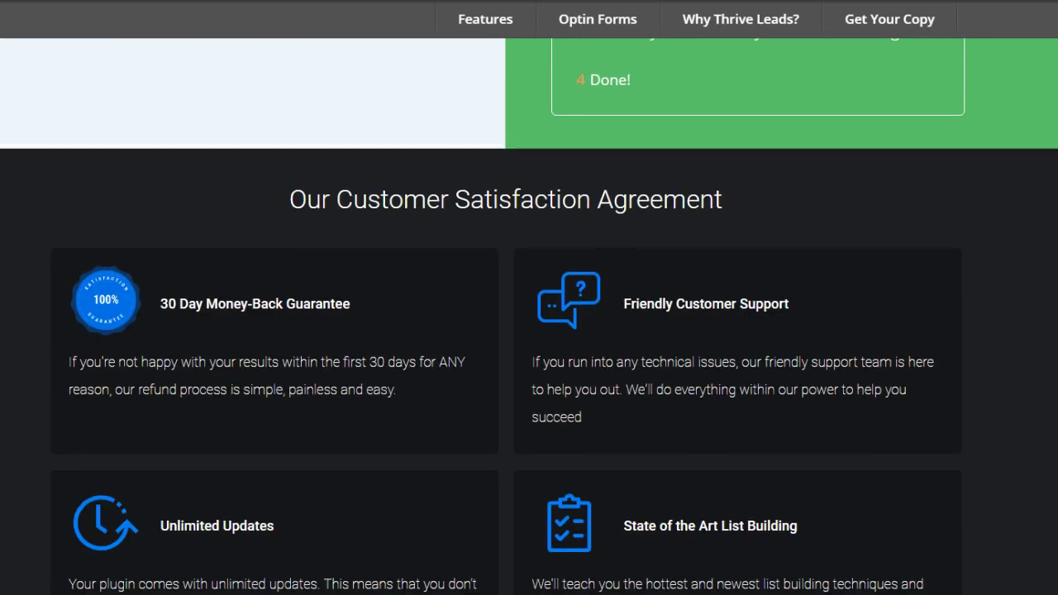
pyautogui.scroll(-6, 529, 297)
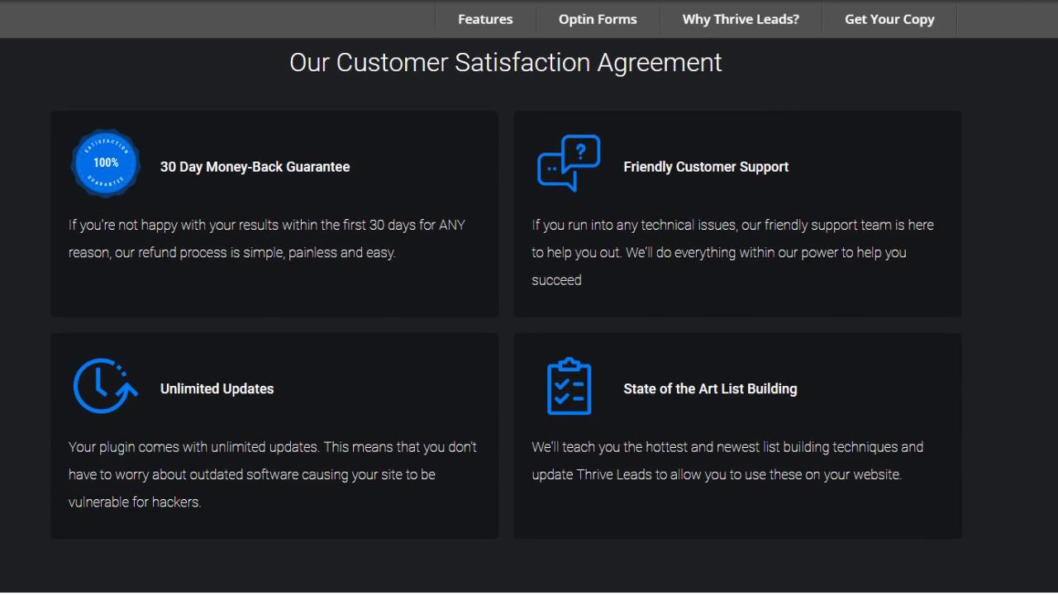
pyautogui.scroll(-3, 529, 314)
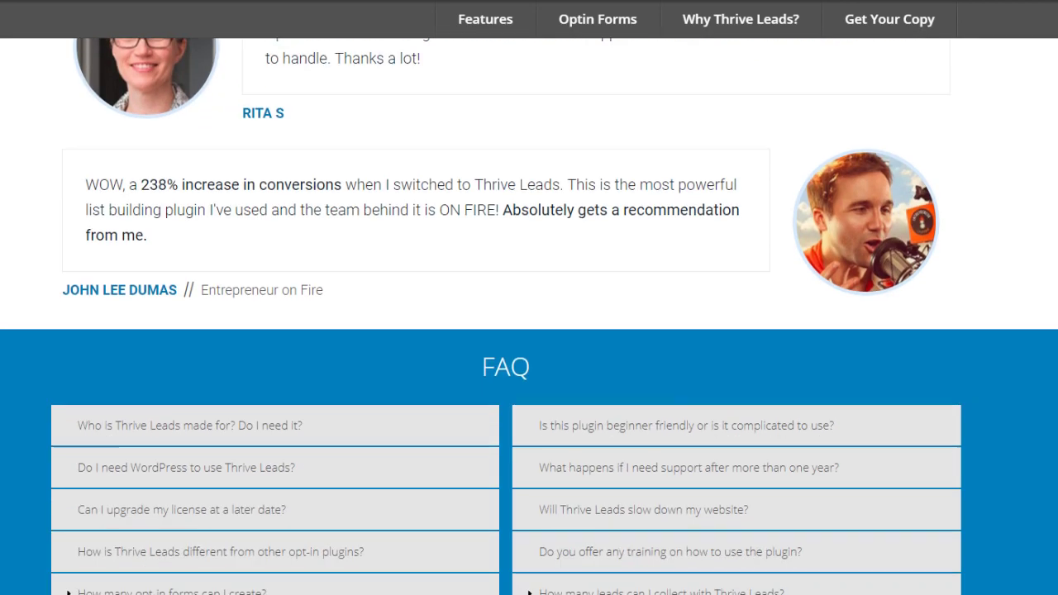
pyautogui.scroll(-2, 529, 314)
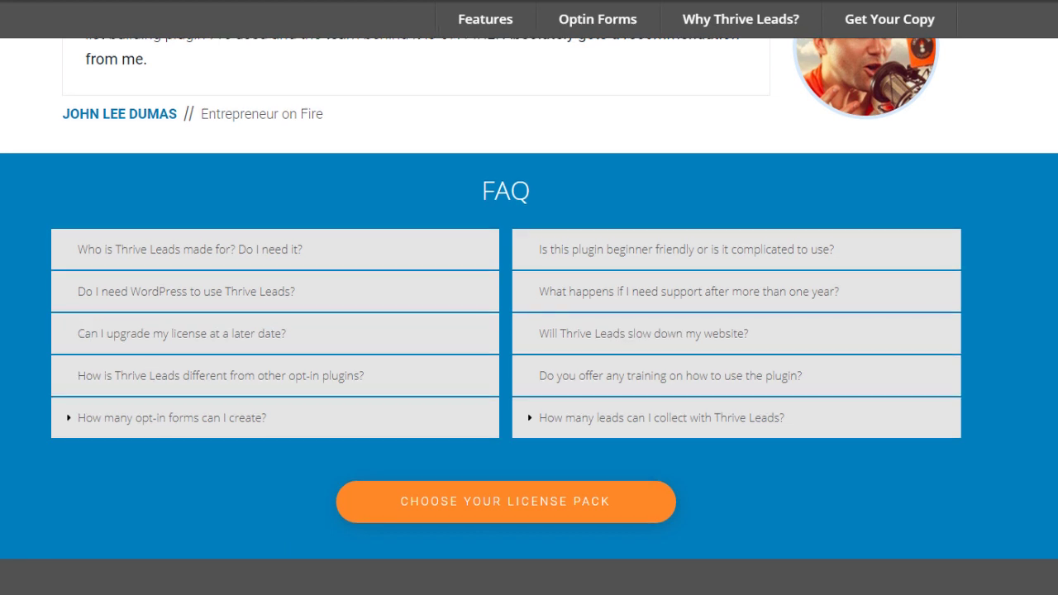
pyautogui.scroll(-3, 529, 314)
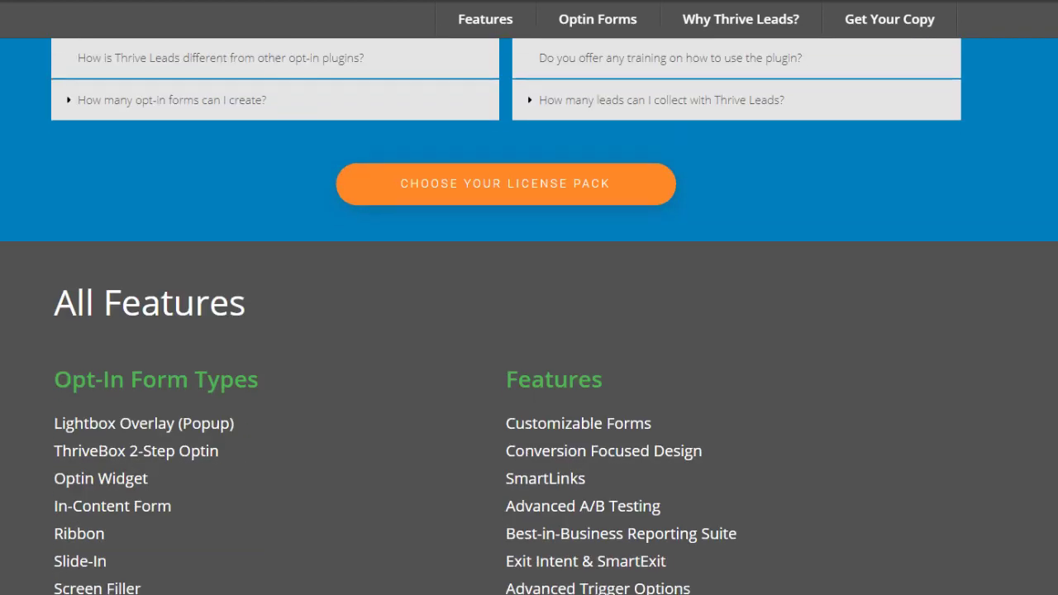
pyautogui.scroll(-2, 529, 314)
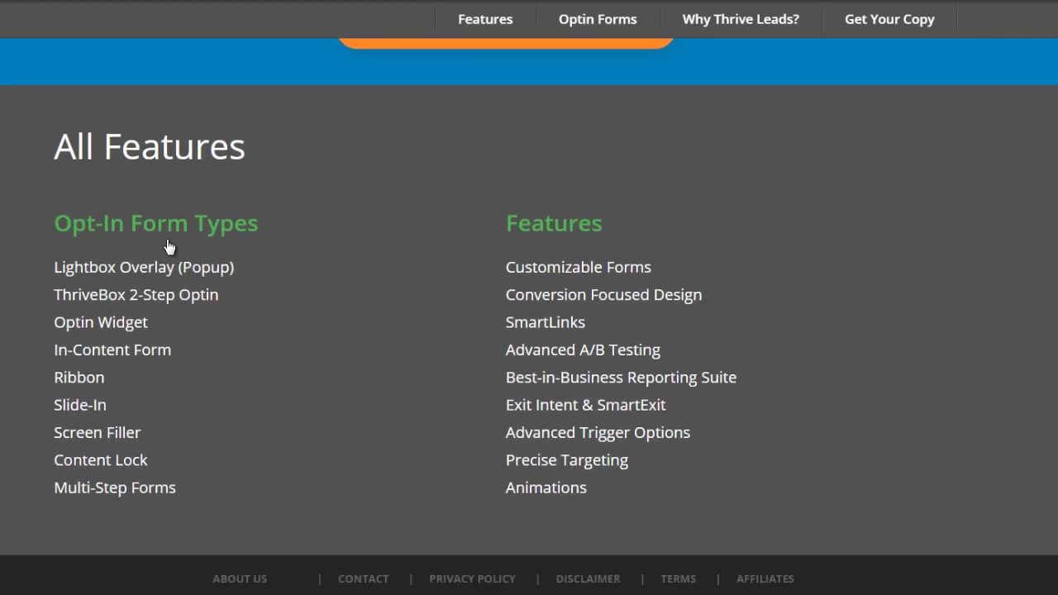
pyautogui.scroll(15, 529, 314)
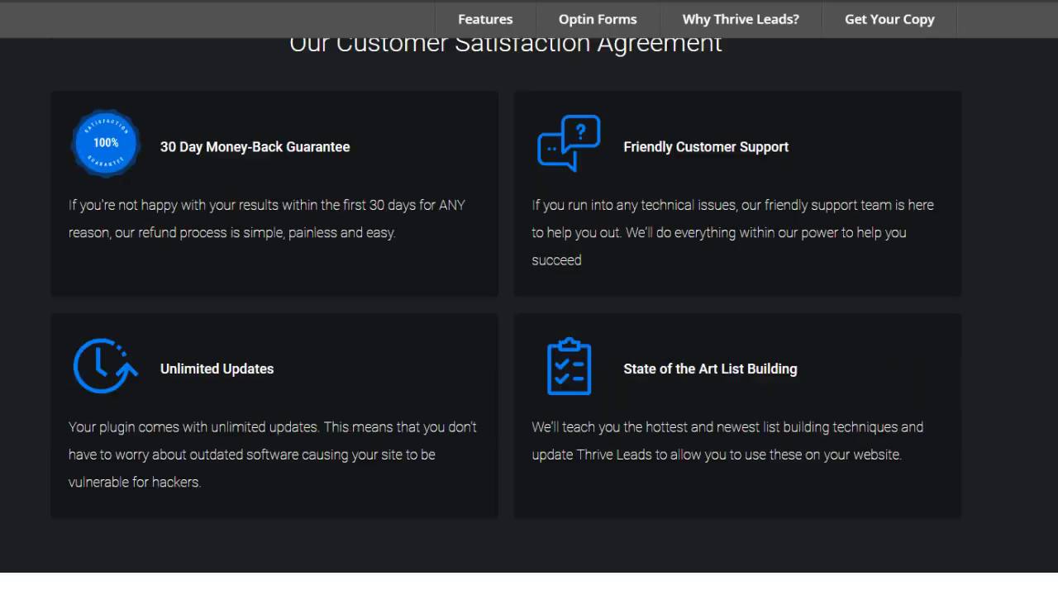
pyautogui.scroll(-3, 1008, 243)
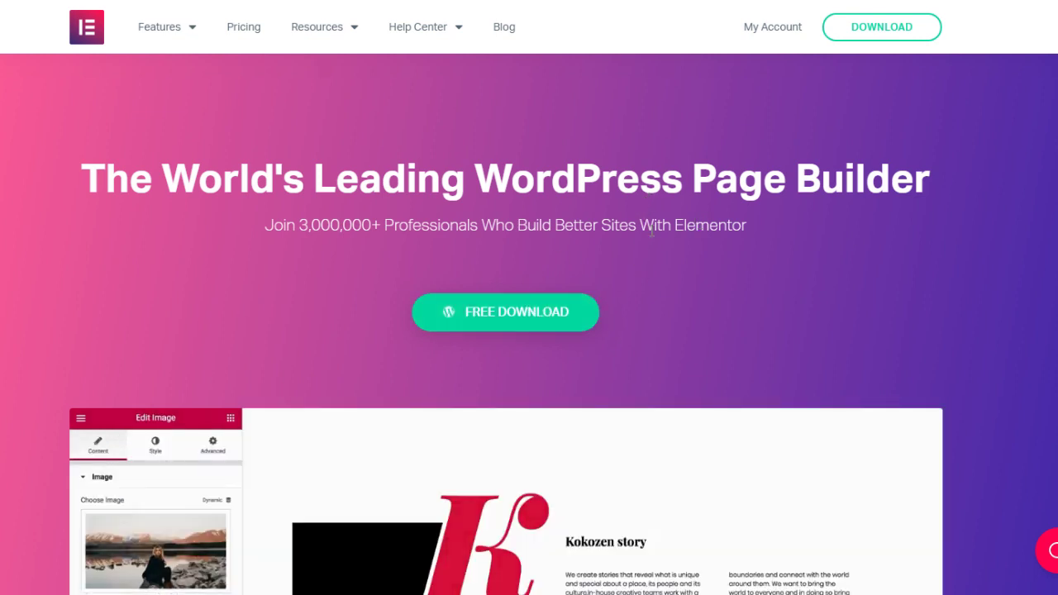
# Review the Elementor homepage, including the editor demo and the design, marketing and development sections.
pyautogui.scroll(-3, 98, 306)
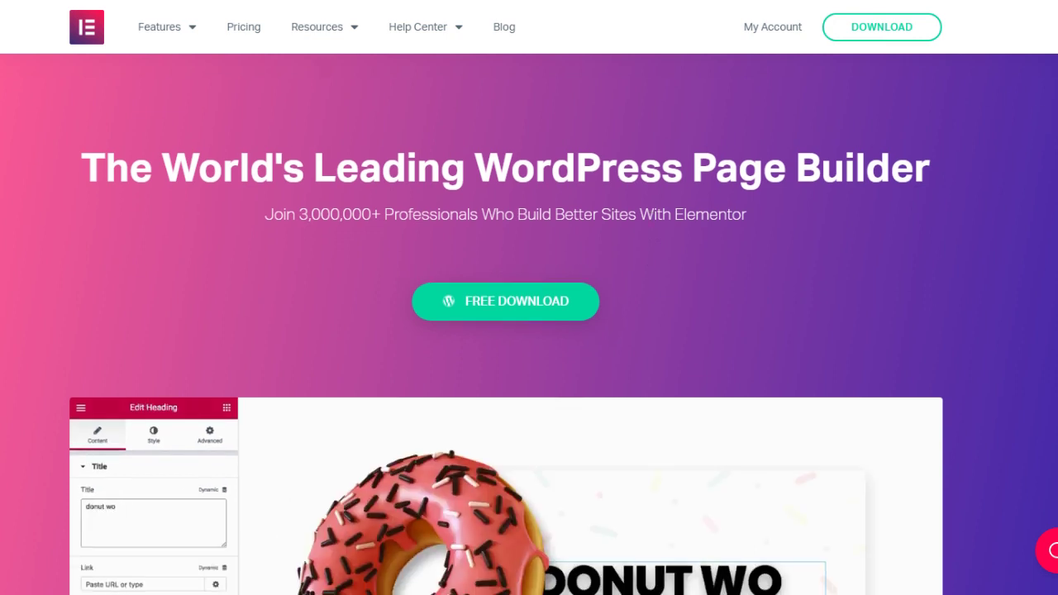
pyautogui.scroll(-2, 505, 330)
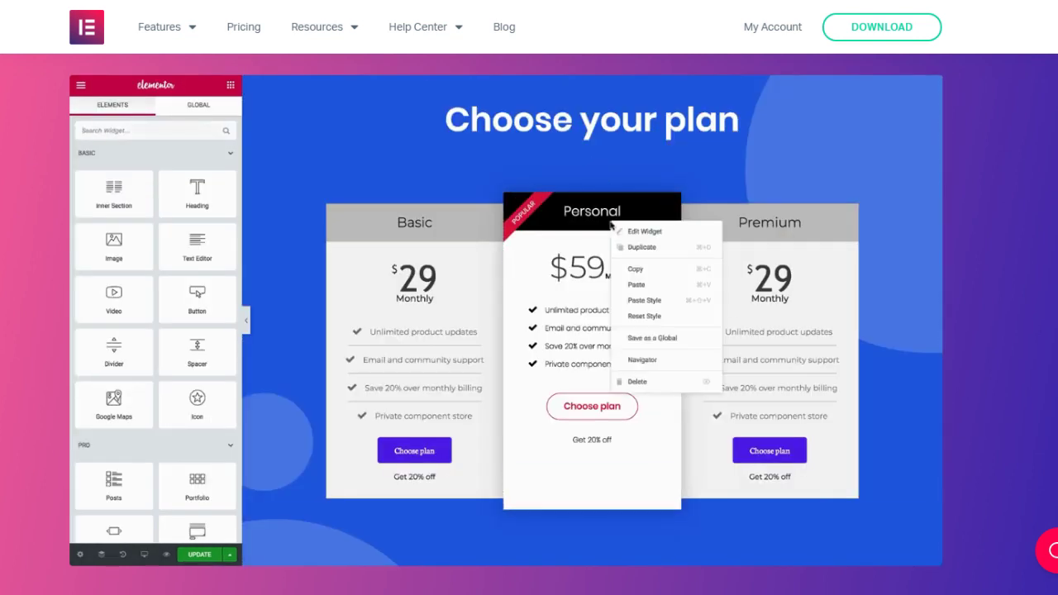
pyautogui.scroll(-1, 506, 331)
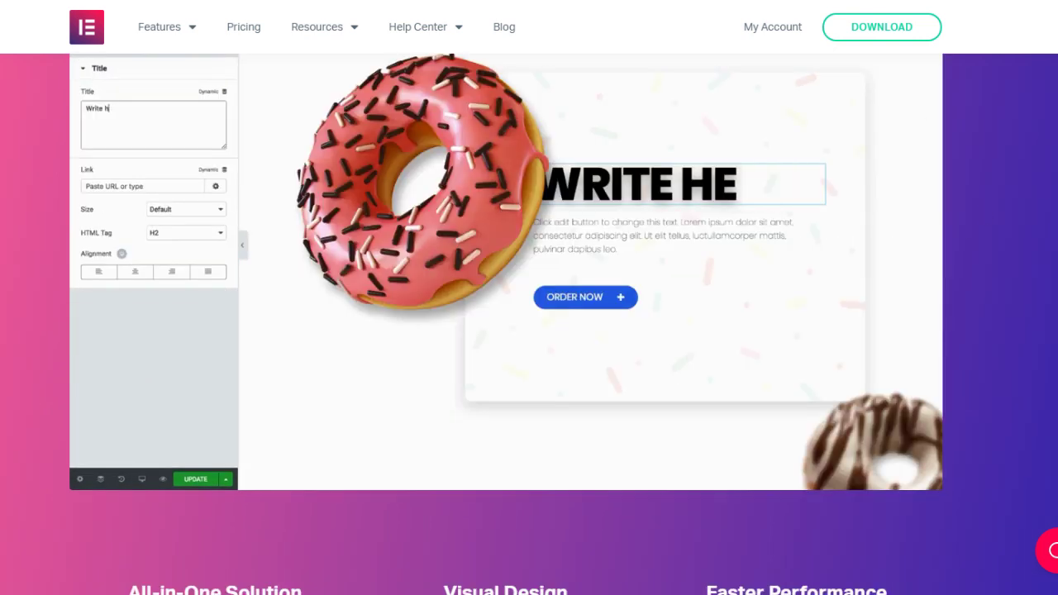
pyautogui.scroll(-5, 747, 354)
pyautogui.scroll(-4, 529, 331)
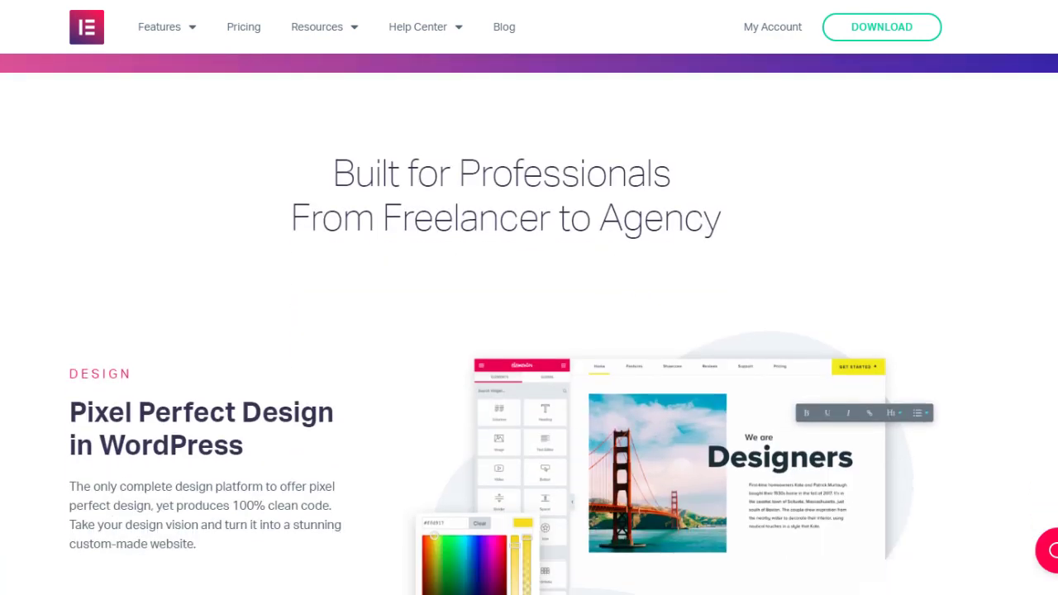
pyautogui.scroll(1, 529, 330)
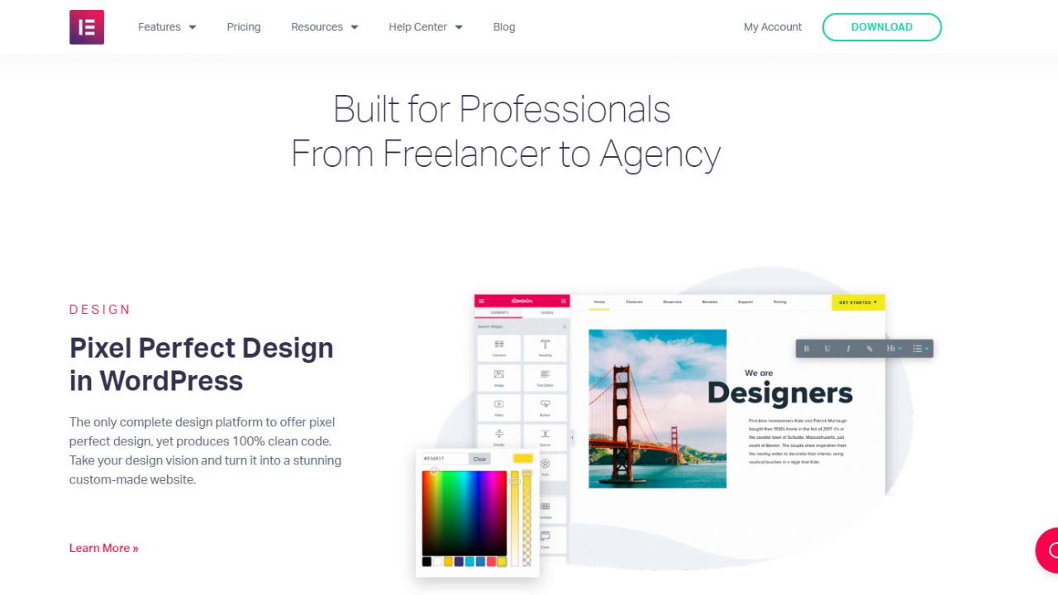
pyautogui.scroll(-8, 529, 330)
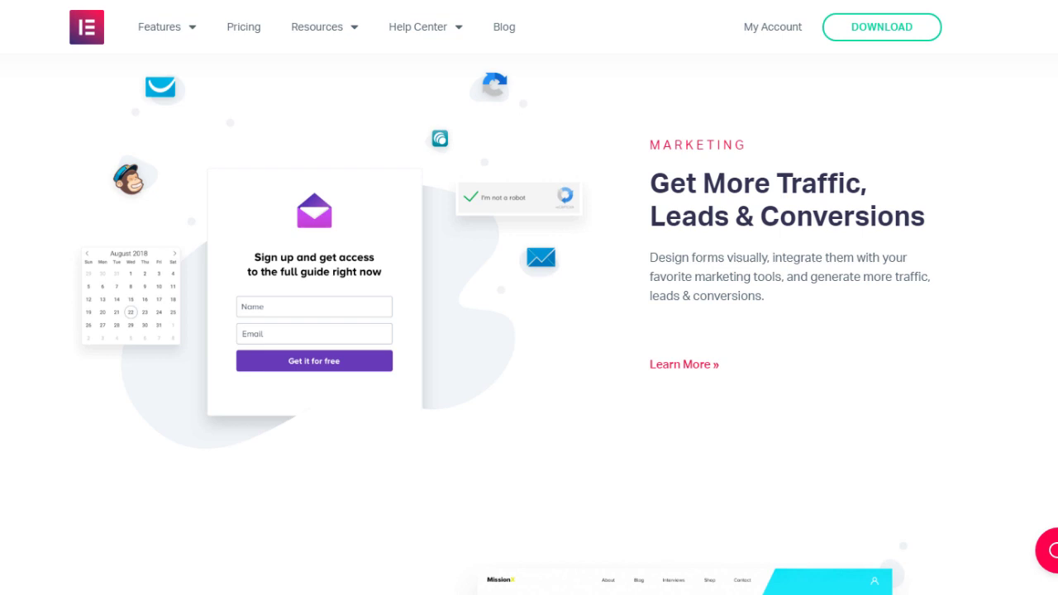
pyautogui.scroll(-1, 529, 330)
pyautogui.scroll(2, 529, 330)
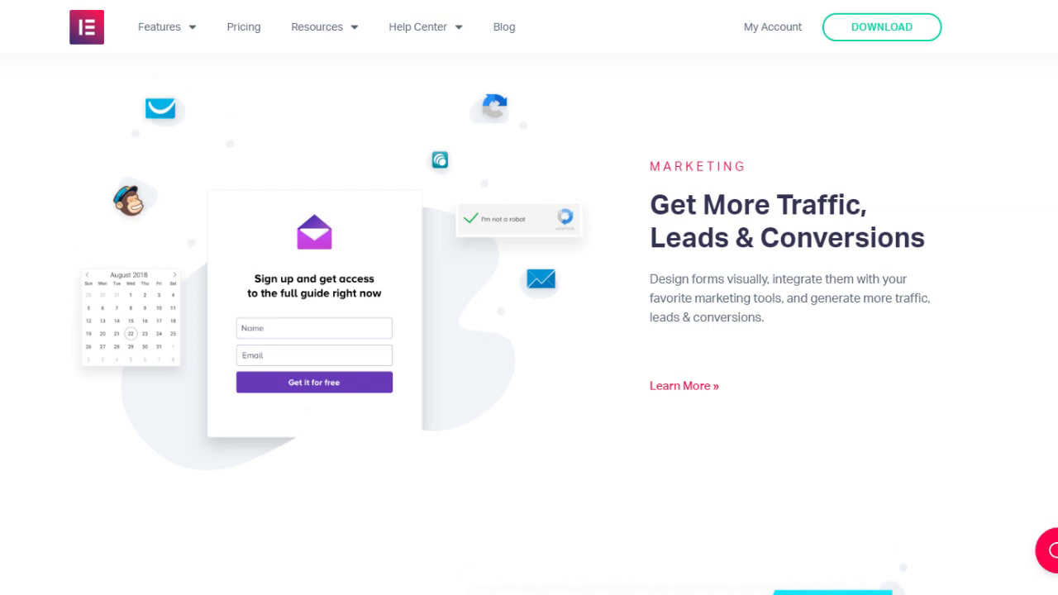
pyautogui.scroll(-5, 529, 330)
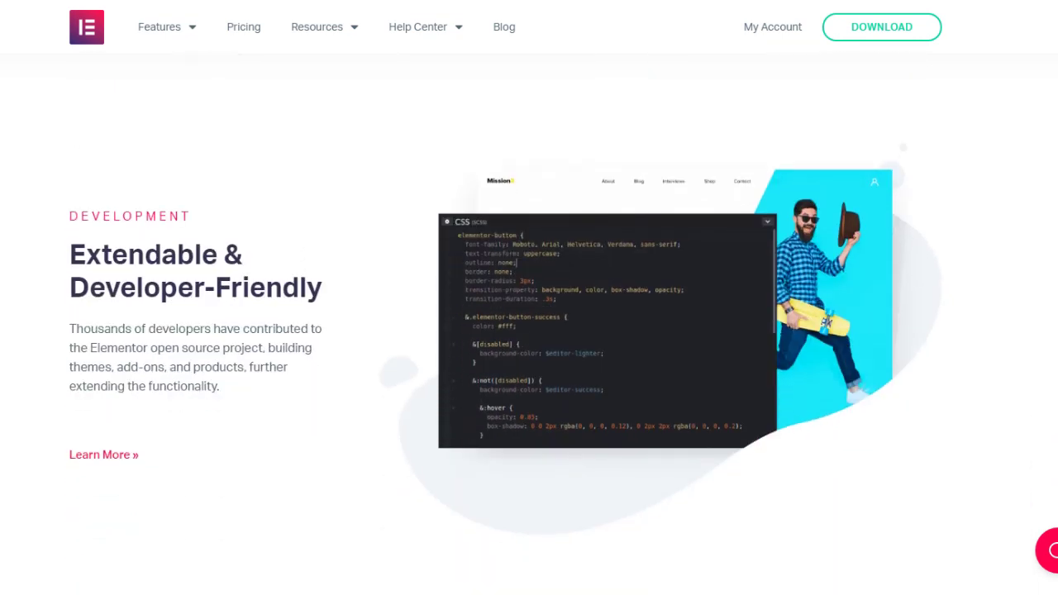
pyautogui.scroll(-1, 529, 331)
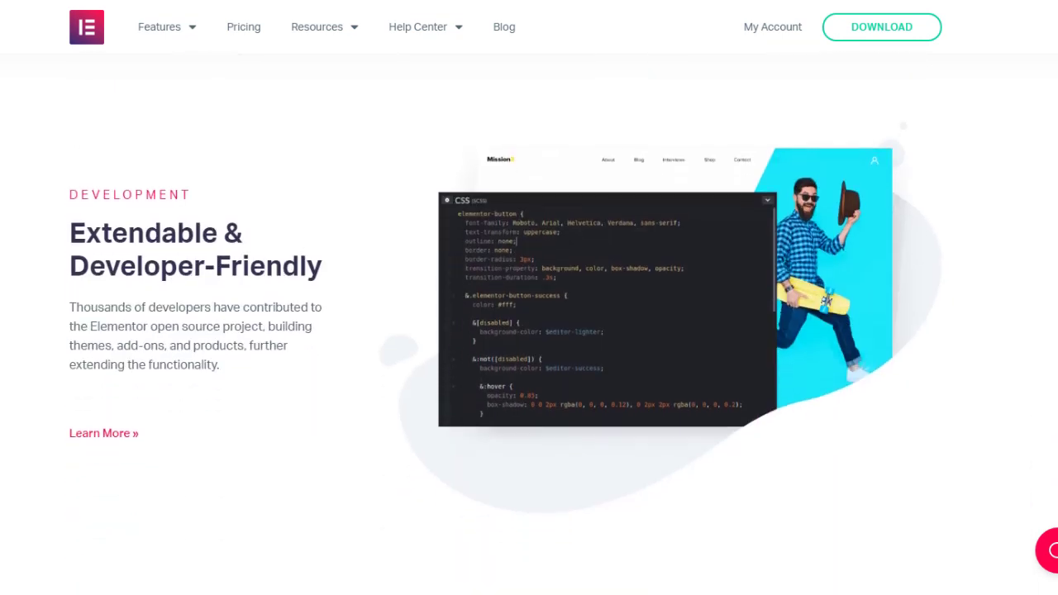
# Review the rest of the Elementor homepage, from the website showcase and widgets to the user reviews and closing section.
pyautogui.scroll(-4, 529, 331)
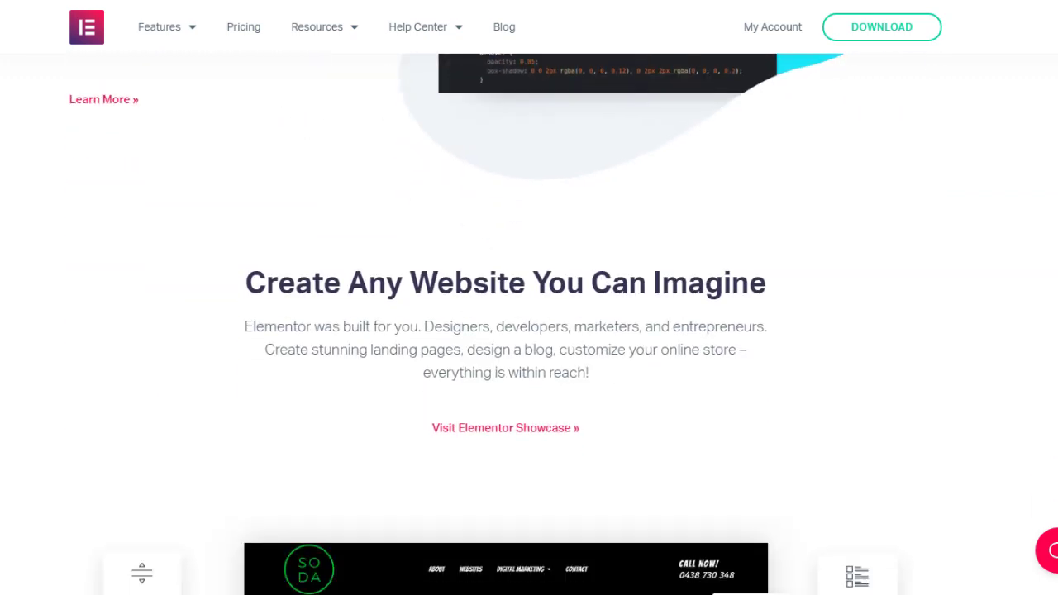
pyautogui.scroll(-3, 529, 331)
pyautogui.scroll(-2, 529, 331)
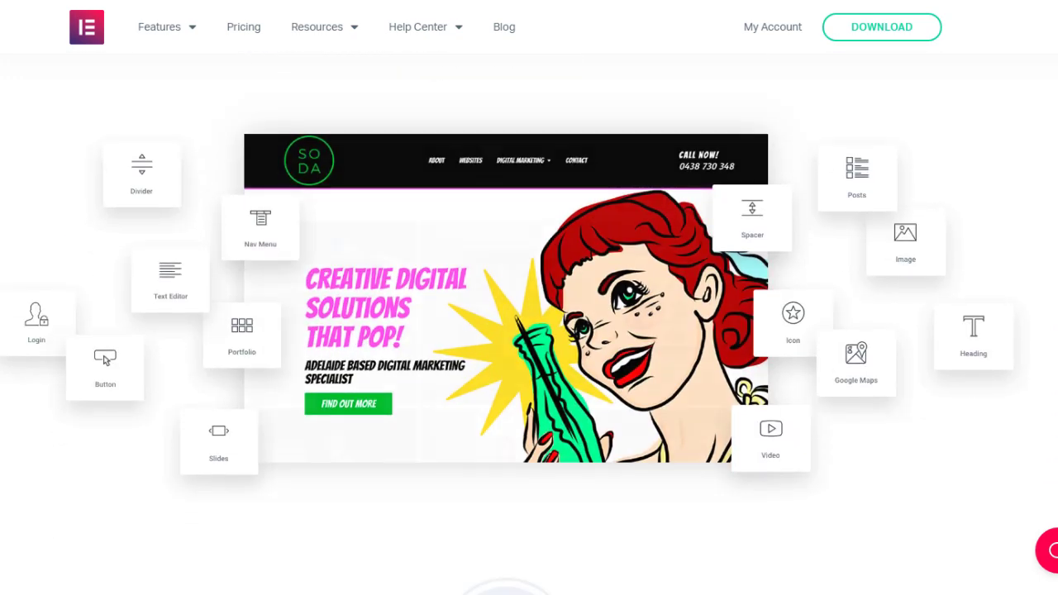
pyautogui.scroll(-6, 529, 331)
pyautogui.scroll(-10, 529, 330)
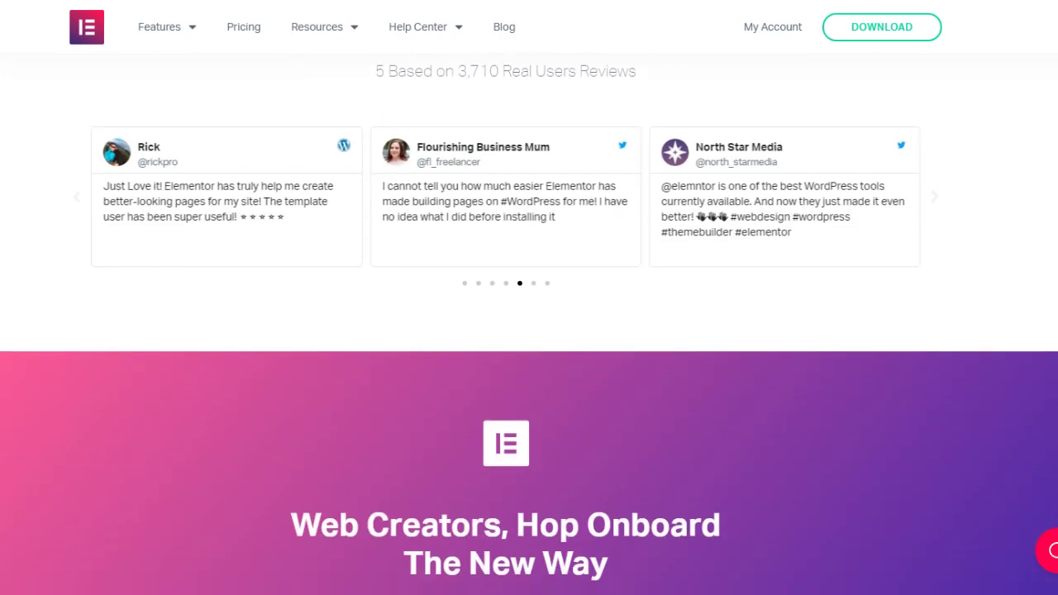
pyautogui.scroll(-1, 529, 331)
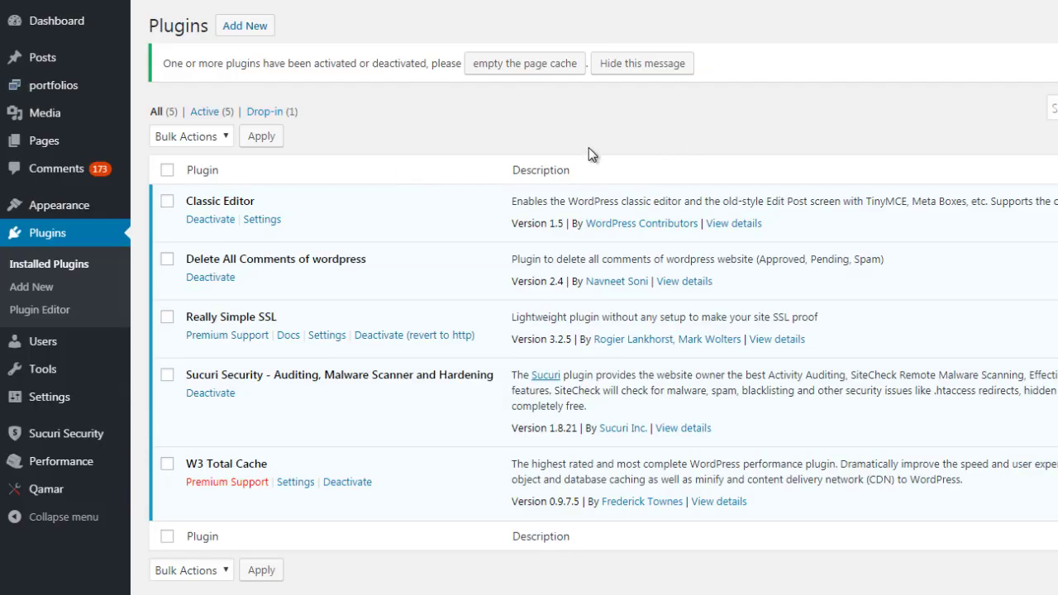
# Deactivate the Classic Editor plugin, and find Elementor Page Builder by searching "elementor" to install and activate it.
pyautogui.click(205, 220)
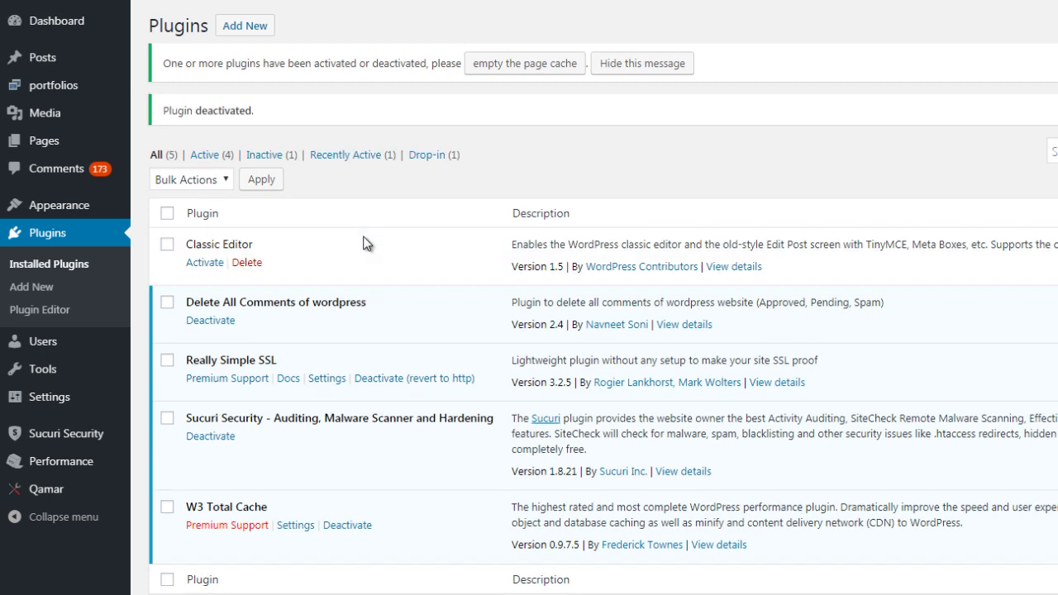
pyautogui.click(242, 32)
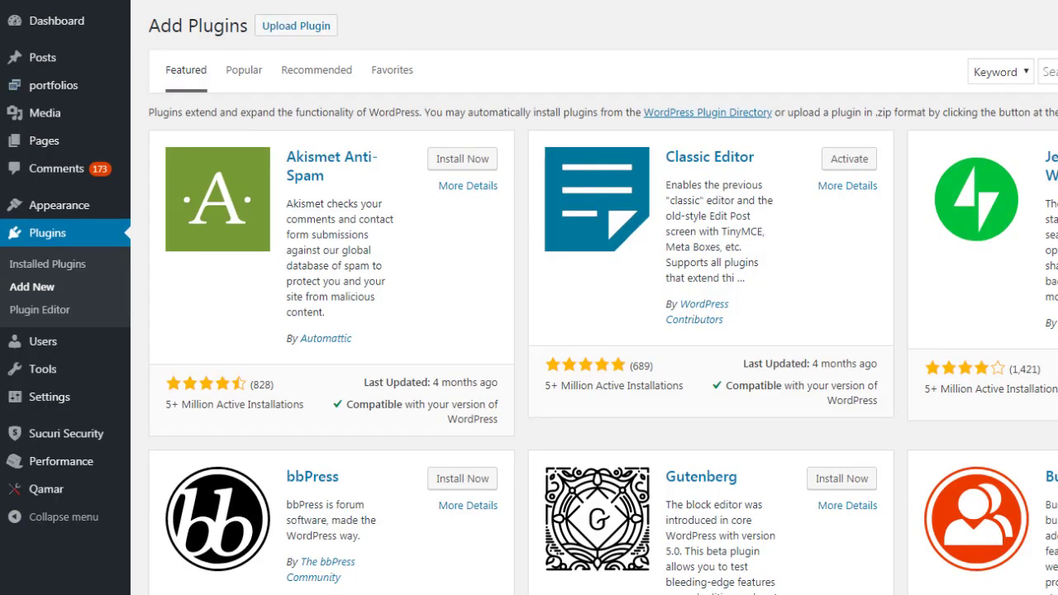
pyautogui.click(1046, 71)
pyautogui.write('elementor')
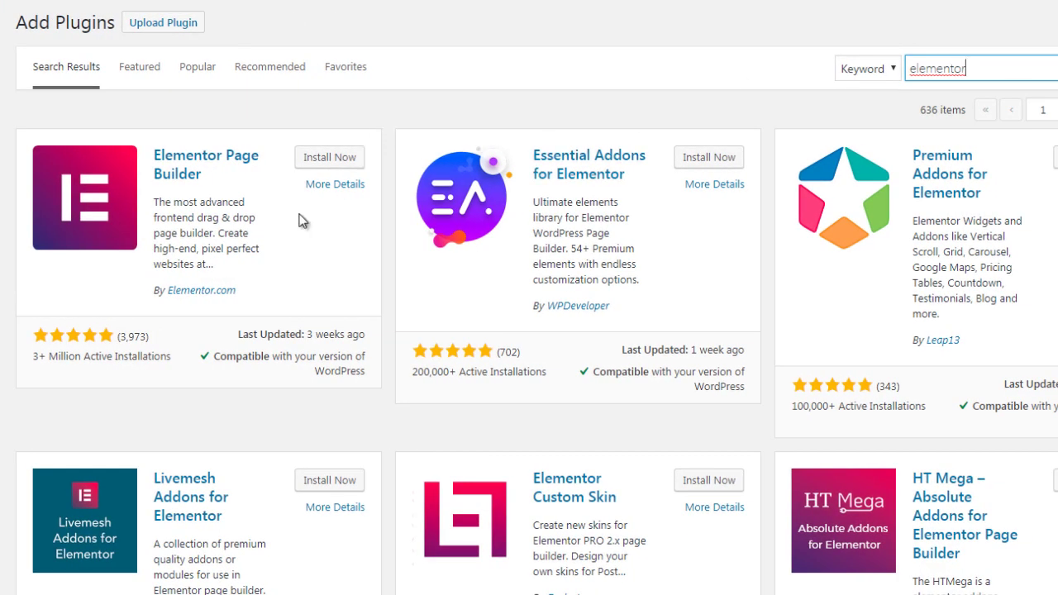
pyautogui.click(318, 161)
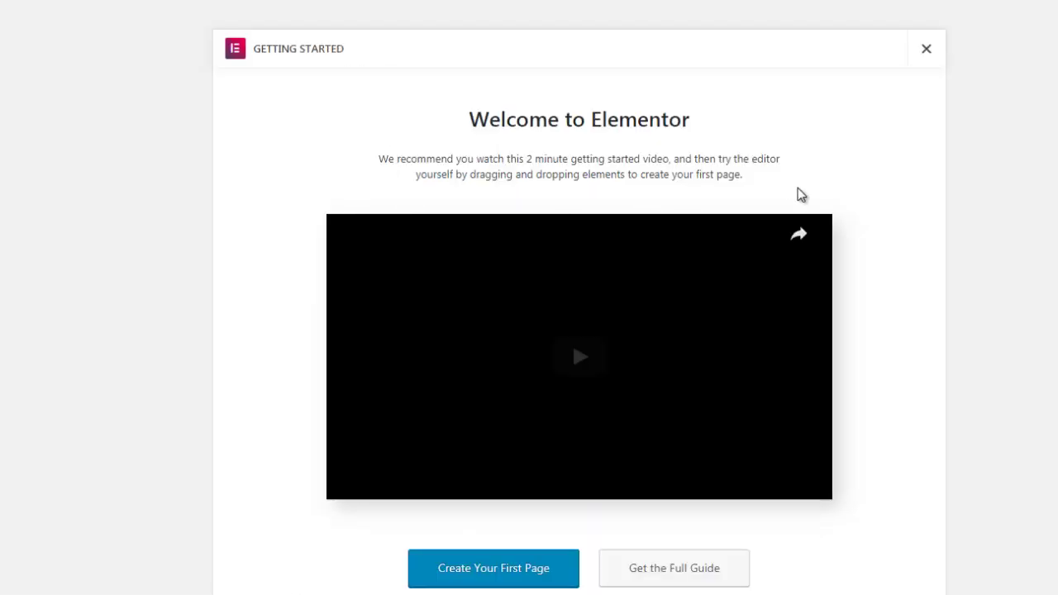
# Create a first page from Elementor's getting started screen.
pyautogui.scroll(-2, 571, 342)
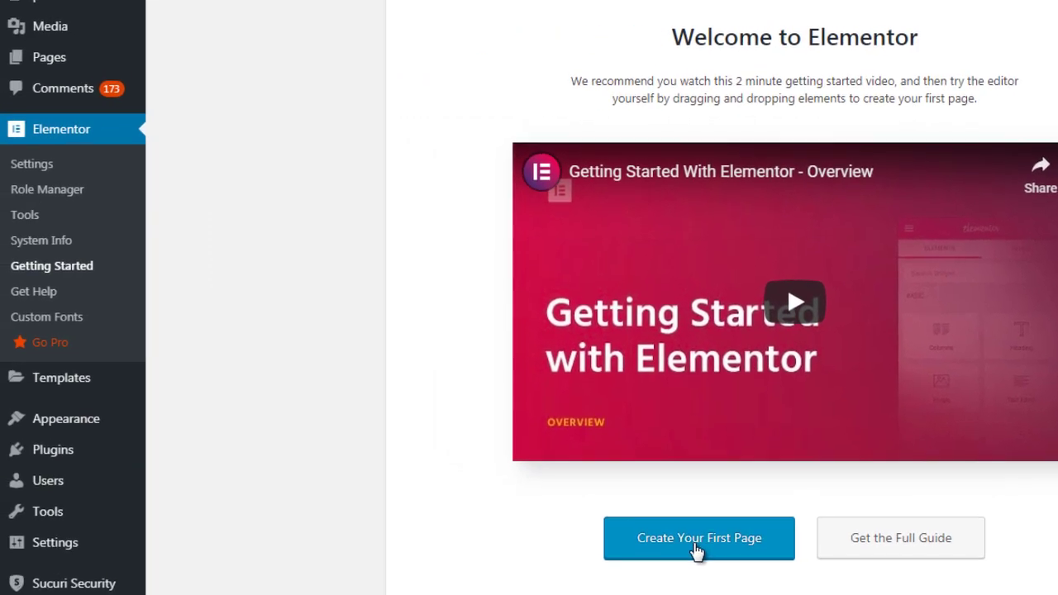
pyautogui.click(534, 498)
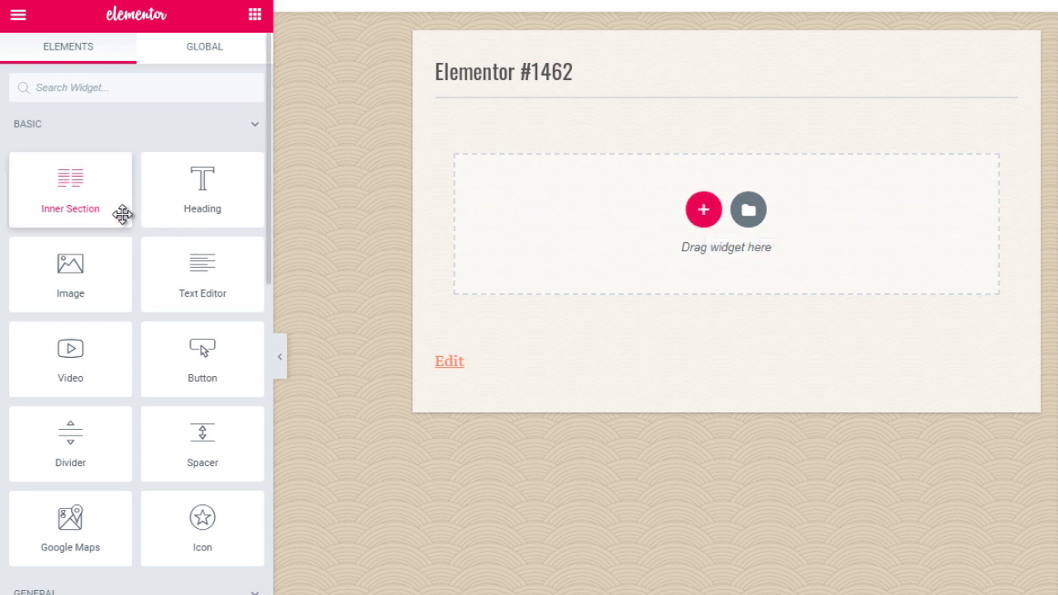
# Look through the Basic and General widgets and place a Progress Bar widget on the empty page.
pyautogui.moveTo(268, 231); pyautogui.dragTo(268, 270)
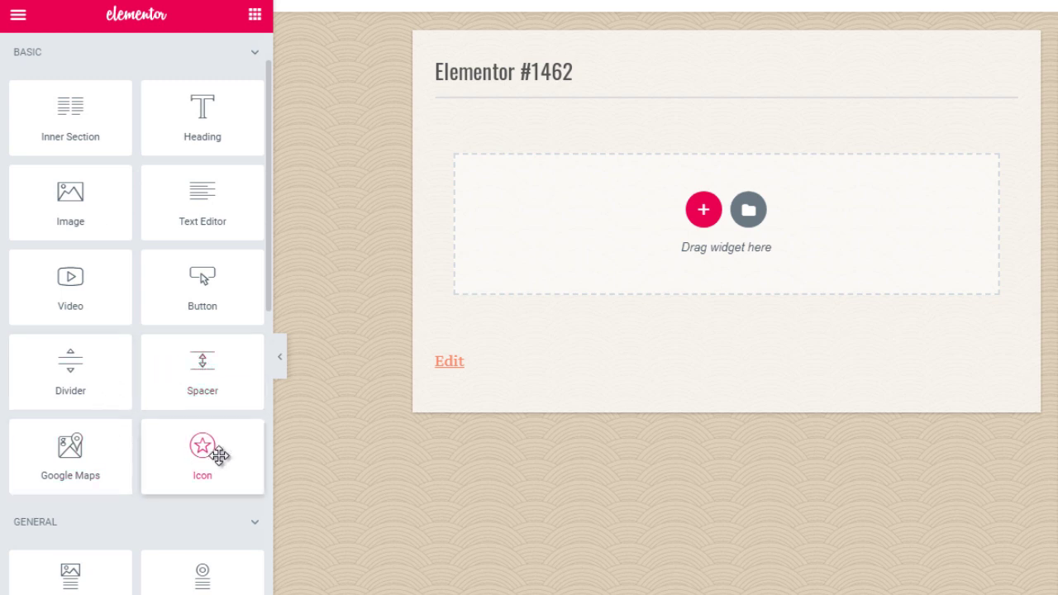
pyautogui.moveTo(267, 281); pyautogui.dragTo(265, 349)
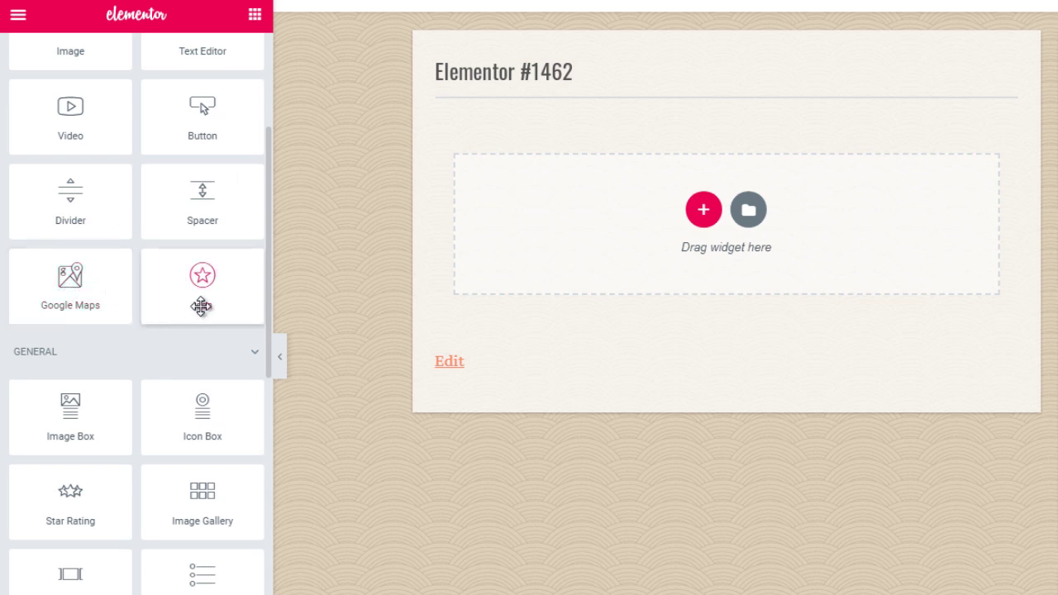
pyautogui.moveTo(264, 276); pyautogui.dragTo(267, 359)
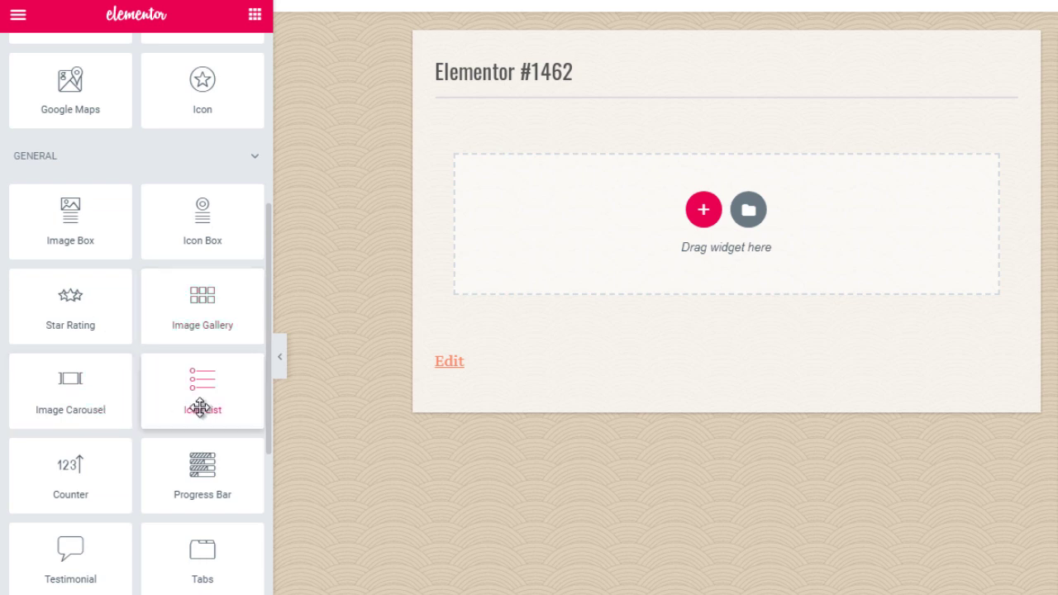
pyautogui.moveTo(264, 400); pyautogui.dragTo(266, 442)
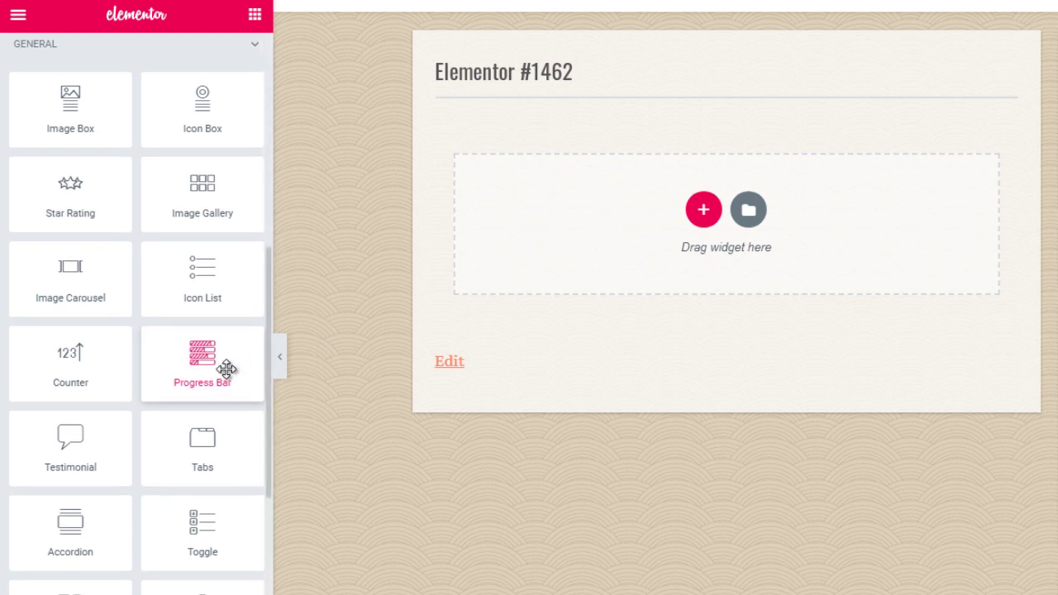
pyautogui.moveTo(227, 369); pyautogui.dragTo(736, 207)
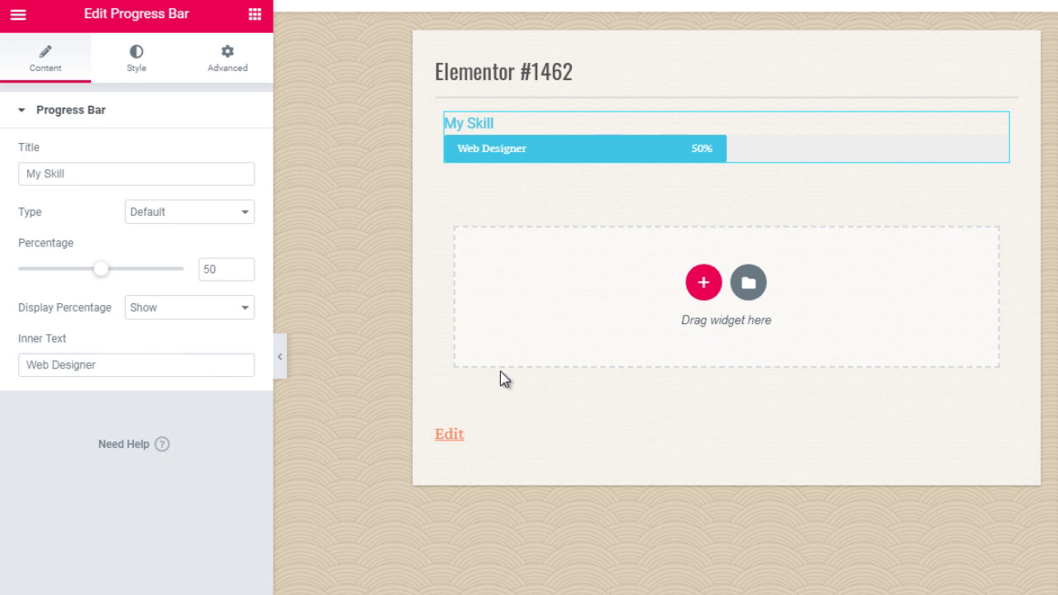
# Add a section with two equal columns below the progress bar and place a Heading widget in its first column.
pyautogui.click(703, 281)
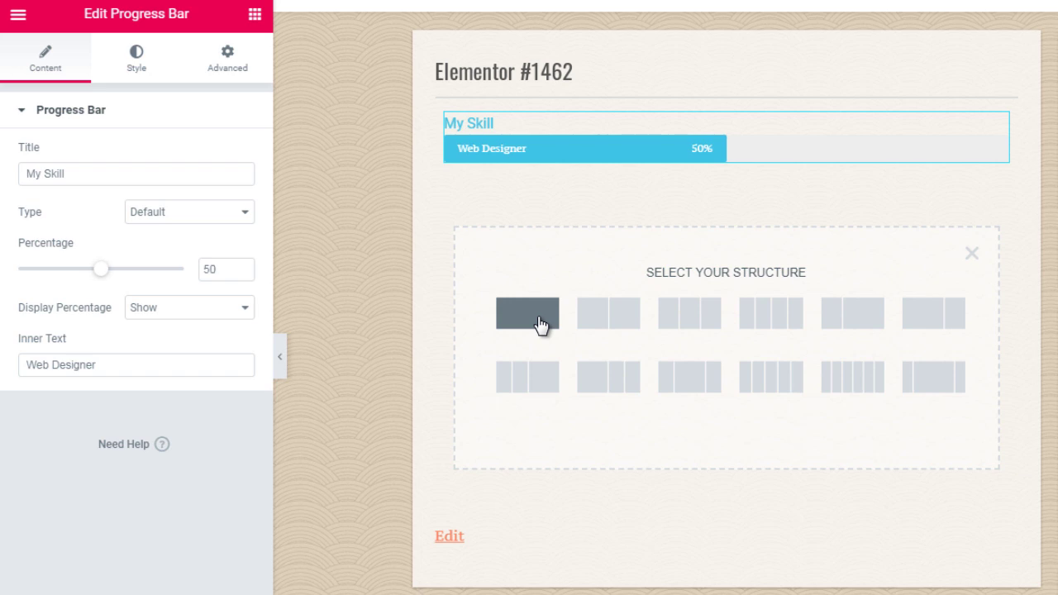
pyautogui.click(594, 321)
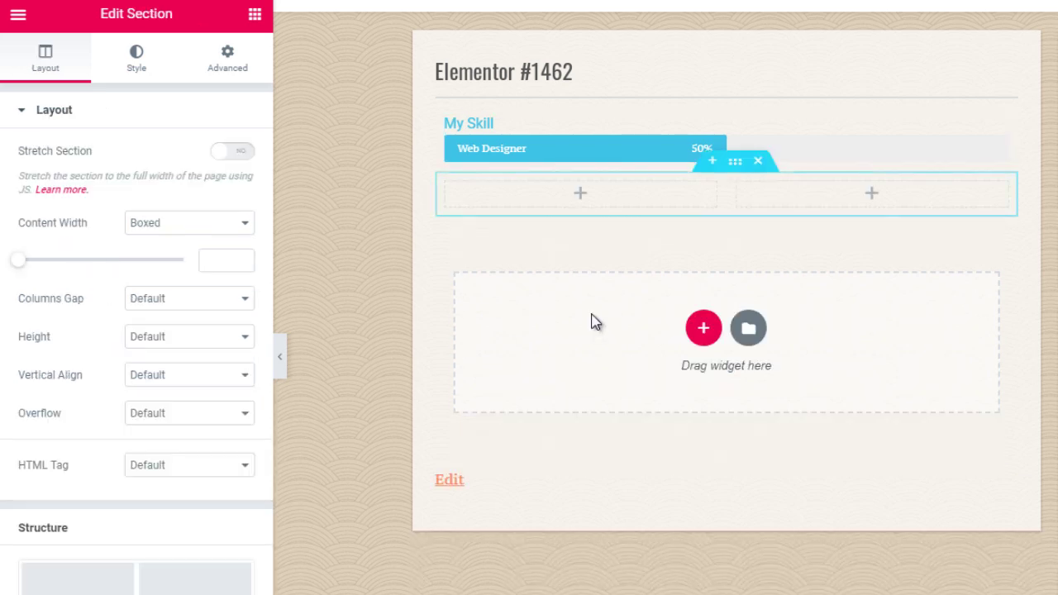
pyautogui.click(582, 194)
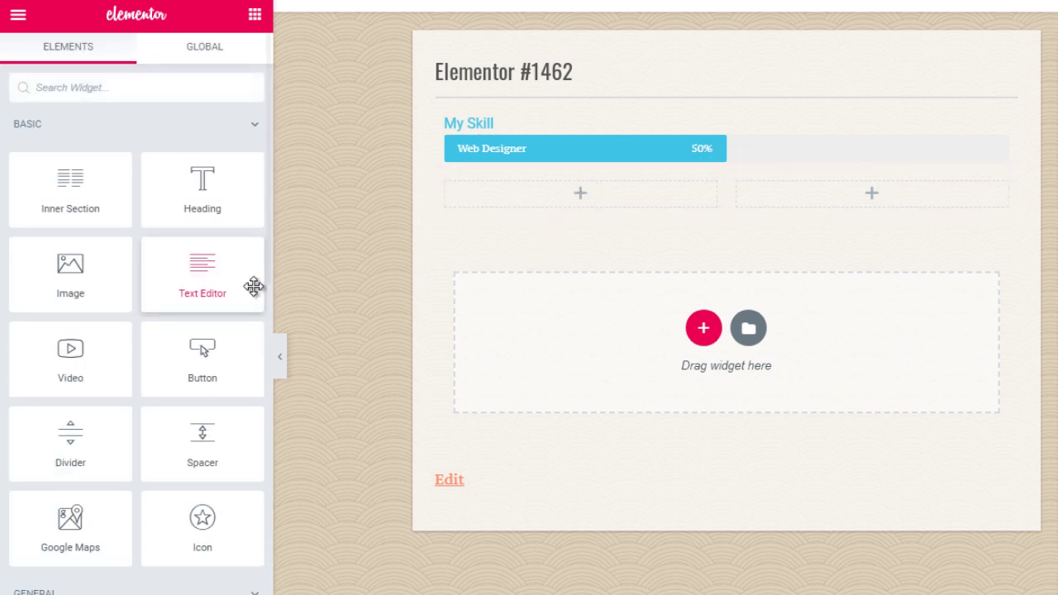
pyautogui.moveTo(215, 184); pyautogui.dragTo(522, 197)
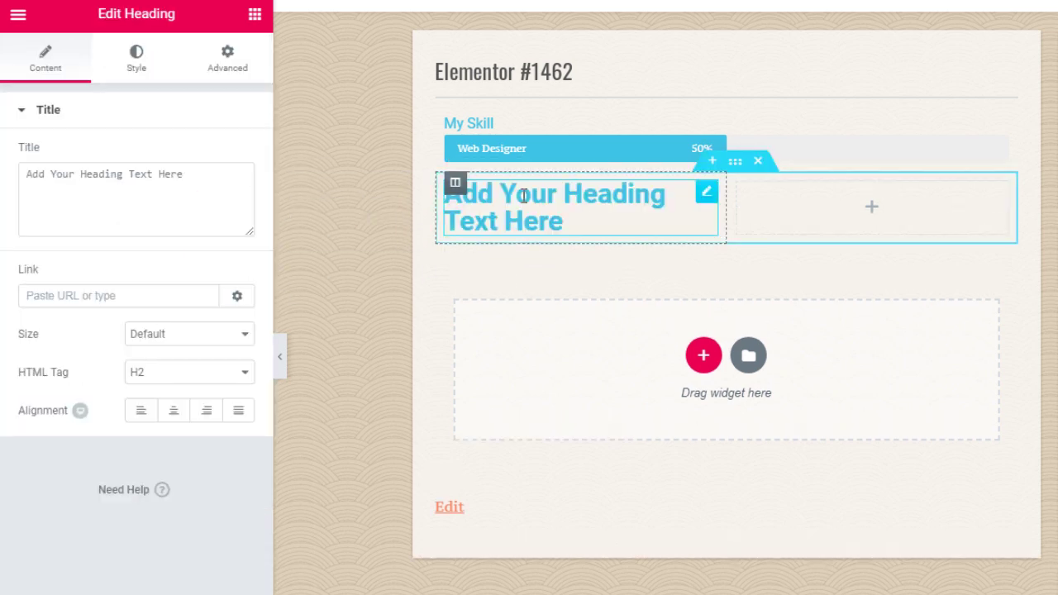
# Place an Image widget in the empty second column, beside the heading.
pyautogui.click(18, 13)
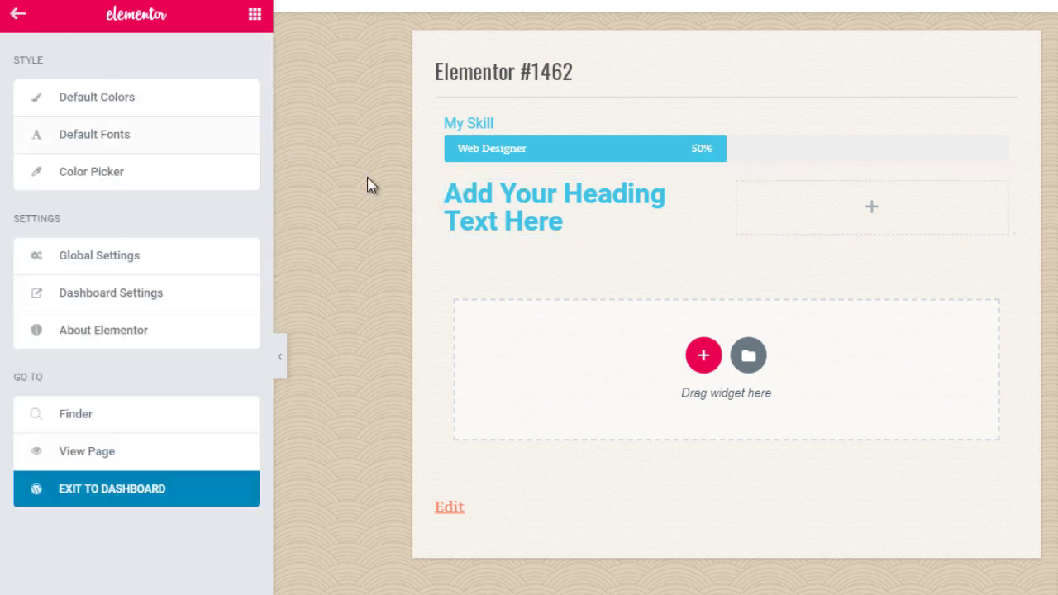
pyautogui.click(878, 214)
pyautogui.moveTo(77, 286); pyautogui.dragTo(819, 218)
pyautogui.click(371, 320)
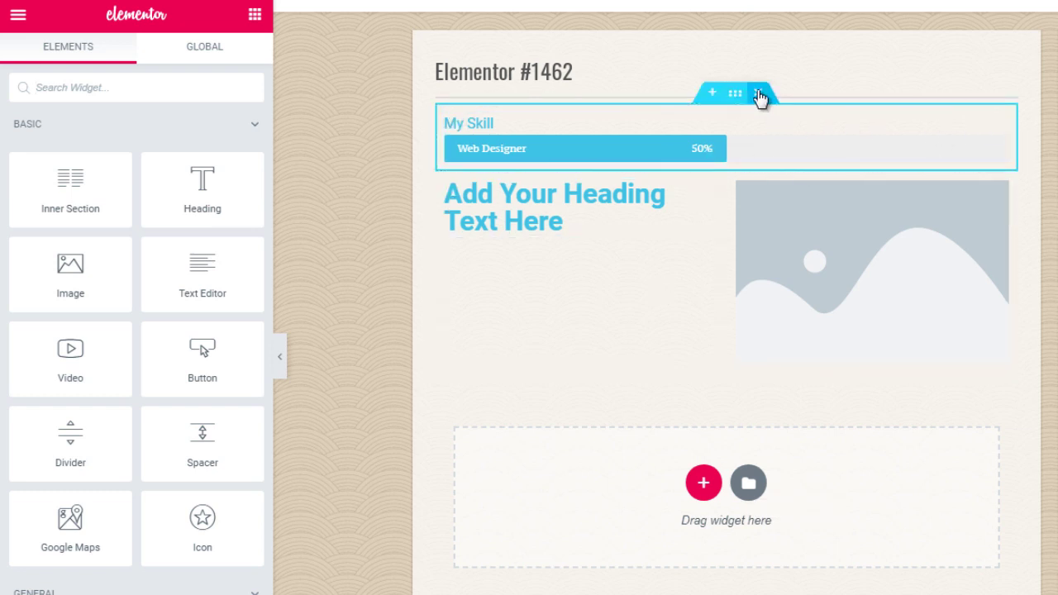
# Delete the progress bar section and the two-column section with the heading and image.
pyautogui.click(757, 93)
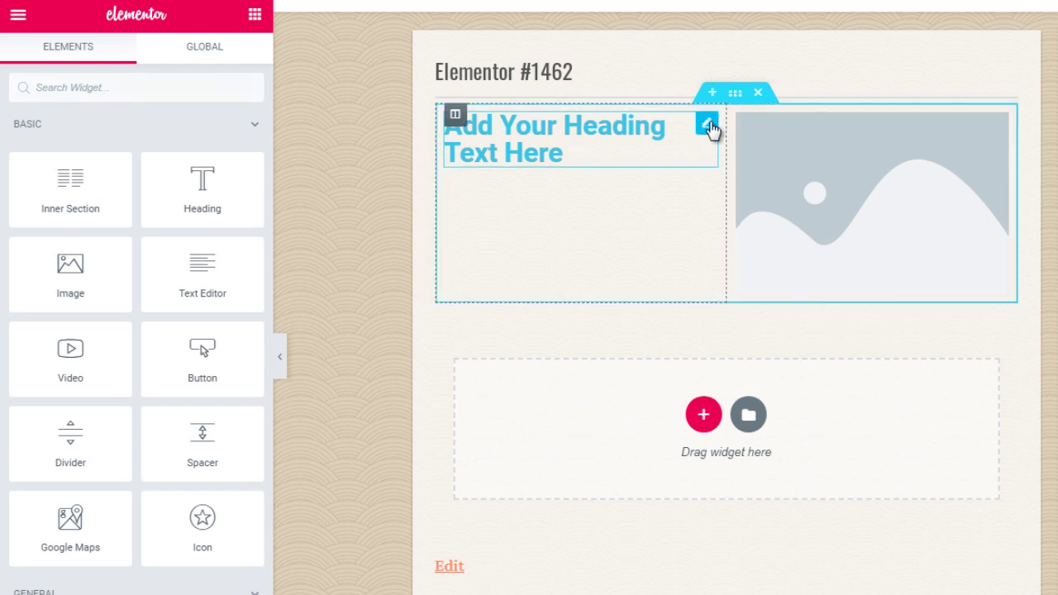
pyautogui.click(758, 93)
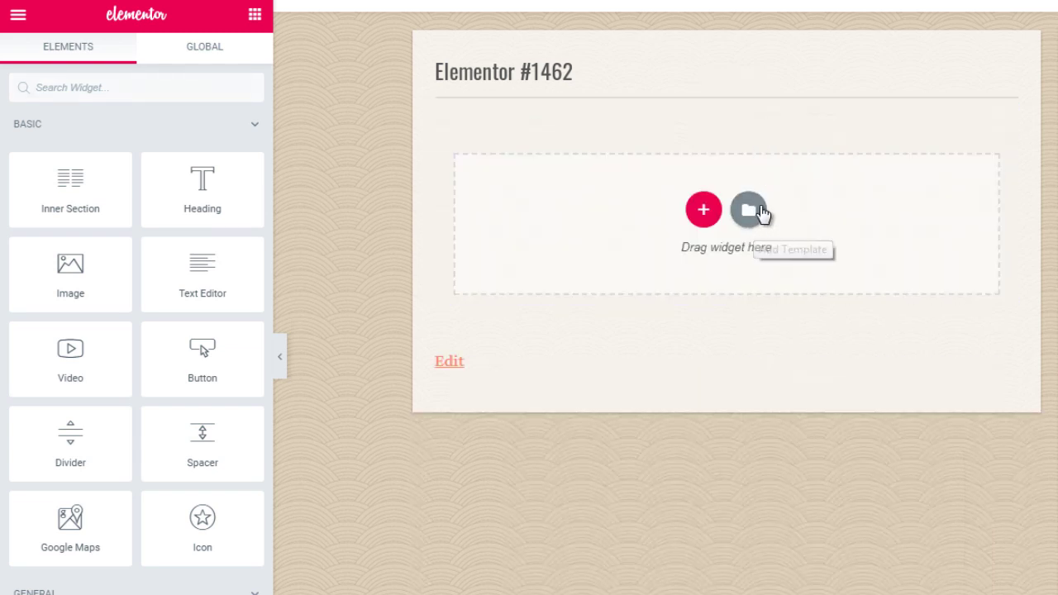
# Open the template library and look over its Pages, My Templates and Blocks collections, ending on Pages.
pyautogui.click(747, 214)
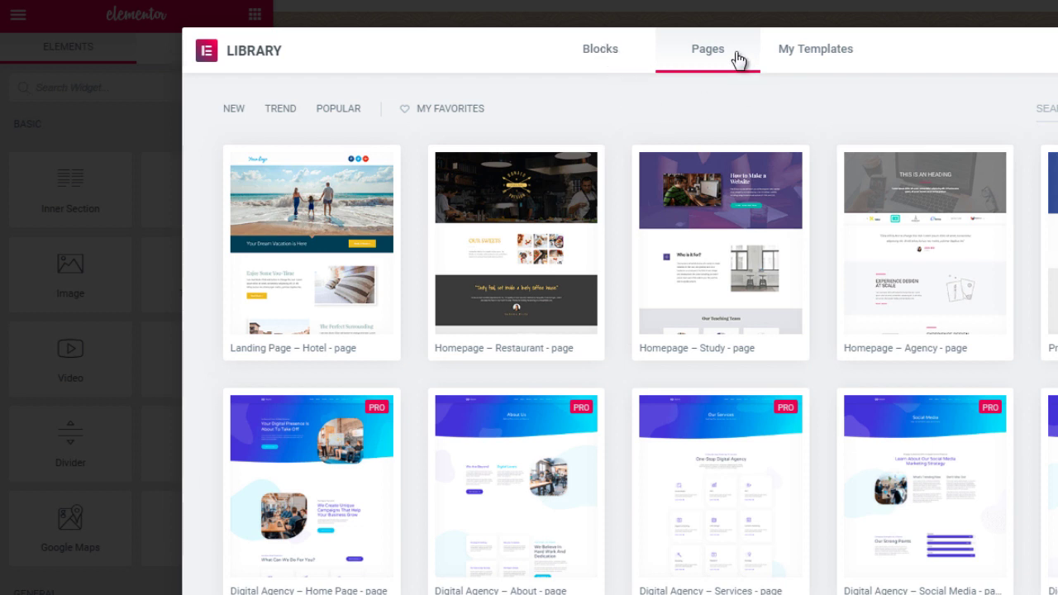
pyautogui.click(808, 54)
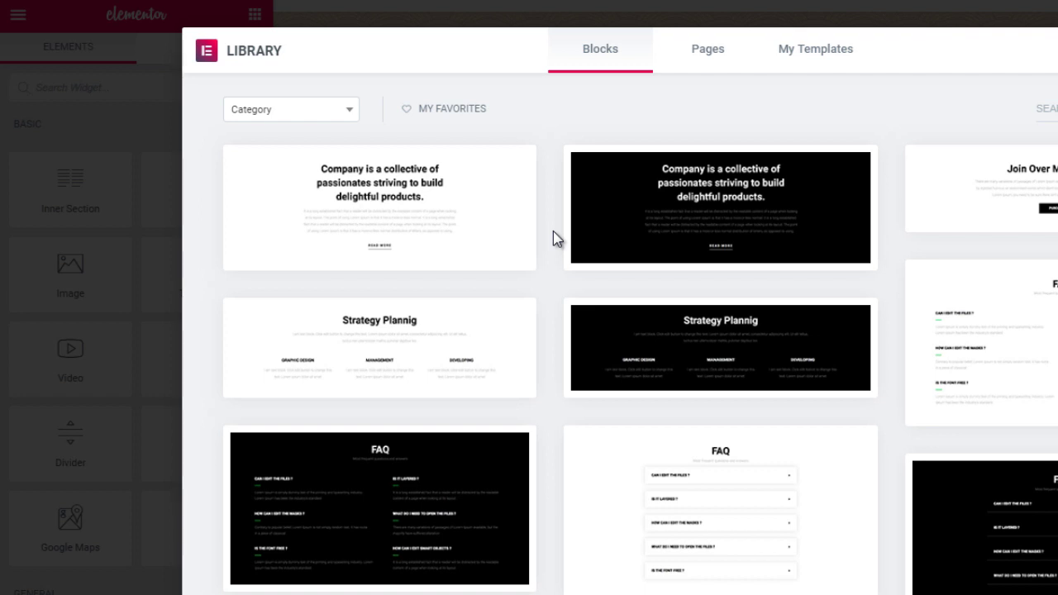
pyautogui.click(707, 58)
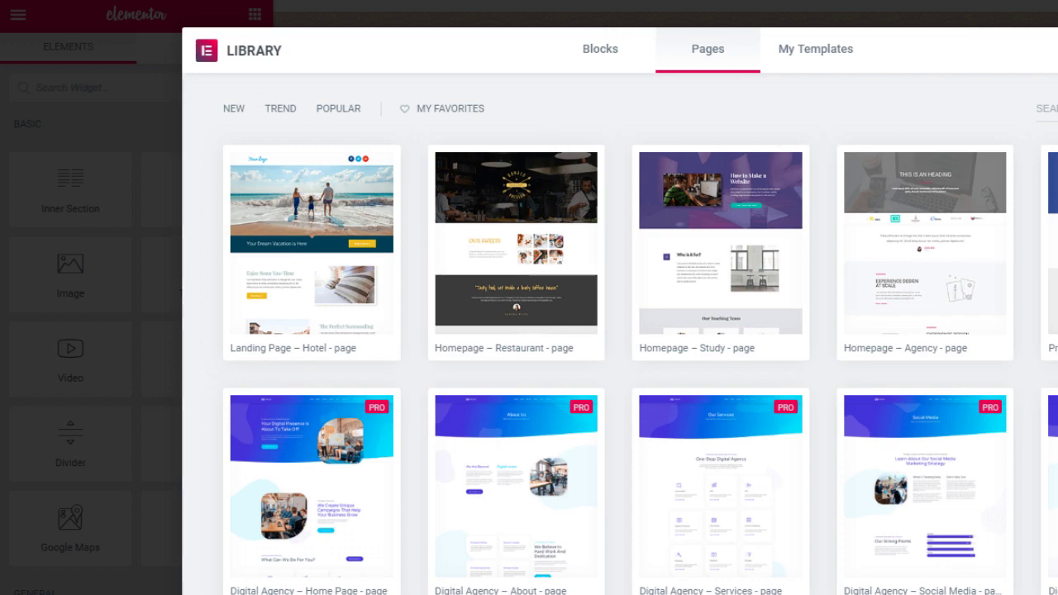
# Examine the page templates in the library, including the homepage, landing, contact, services and pricing designs.
pyautogui.scroll(-10, 620, 331)
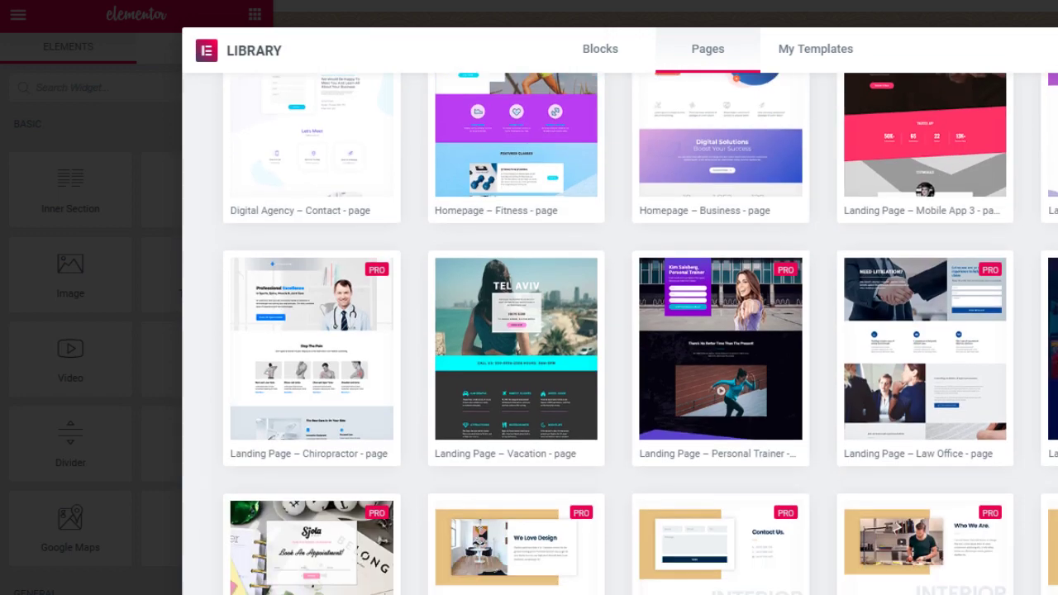
pyautogui.scroll(-10, 620, 330)
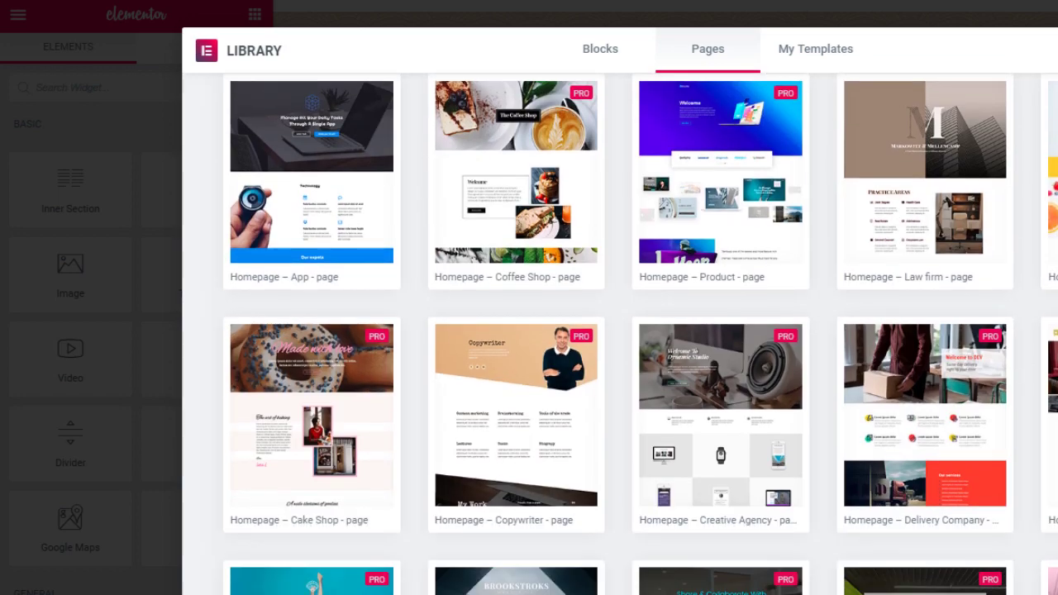
pyautogui.scroll(-15, 620, 331)
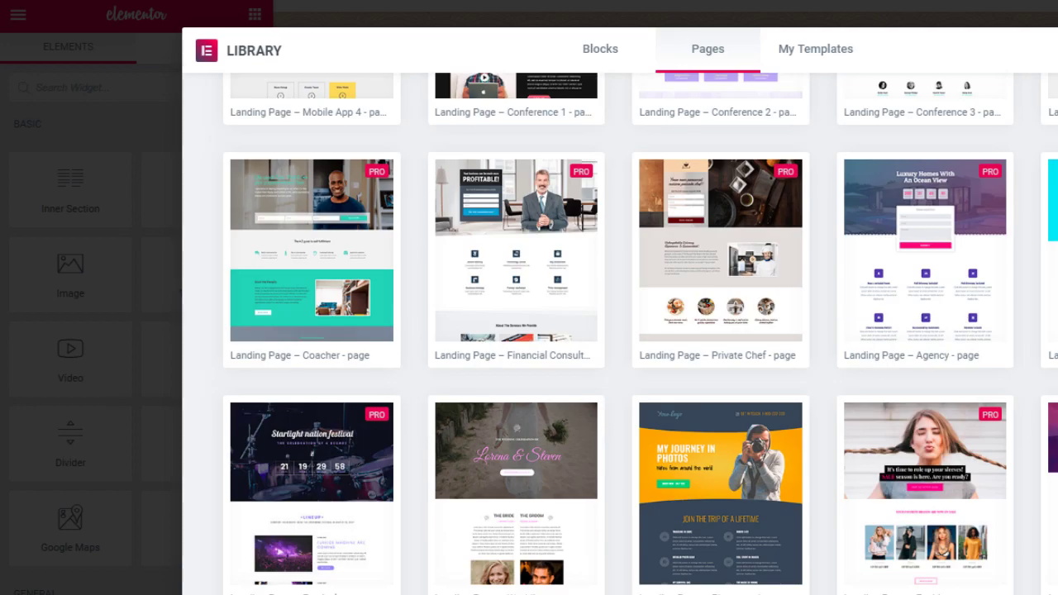
pyautogui.scroll(-4, 620, 331)
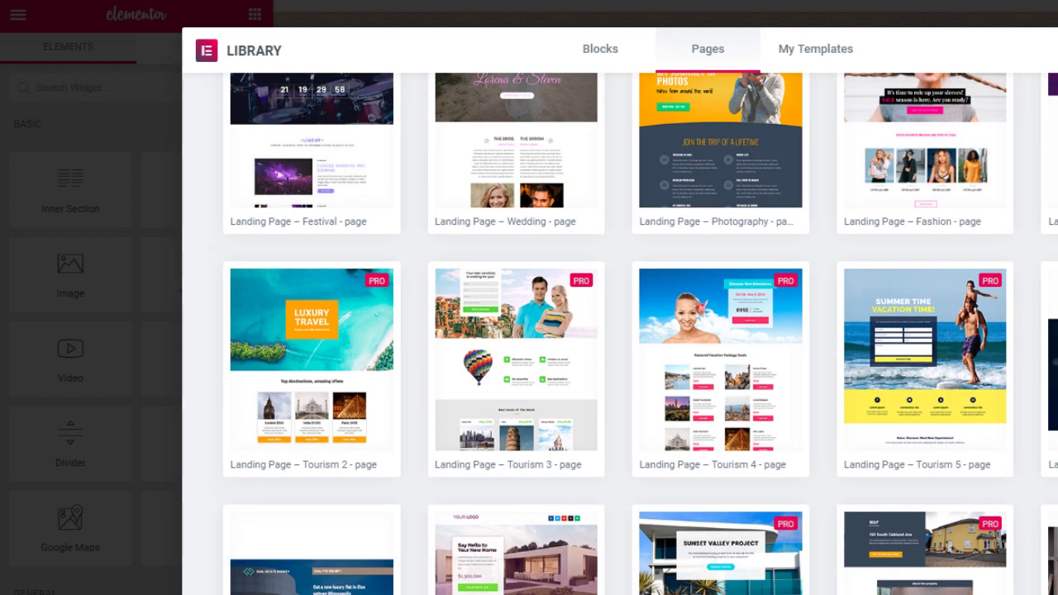
pyautogui.scroll(-6, 620, 331)
pyautogui.scroll(-2, 620, 330)
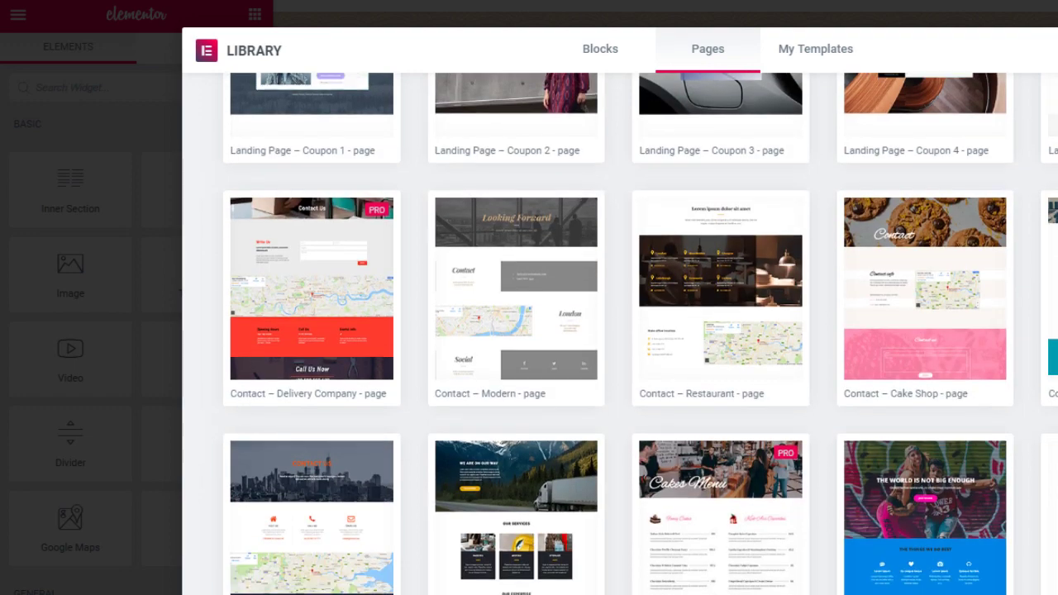
pyautogui.scroll(1, 620, 330)
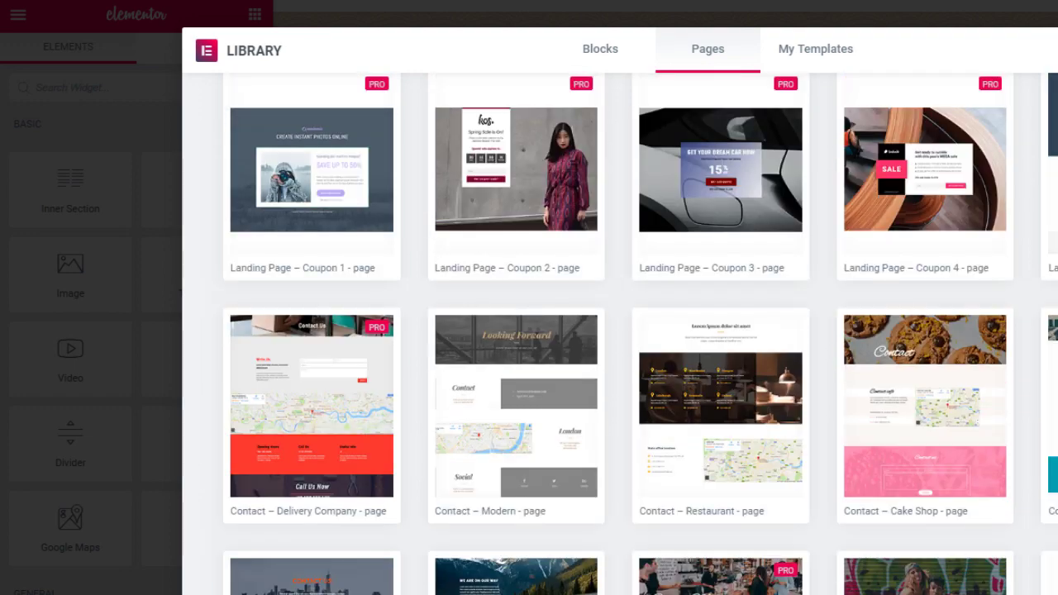
pyautogui.scroll(-7, 620, 331)
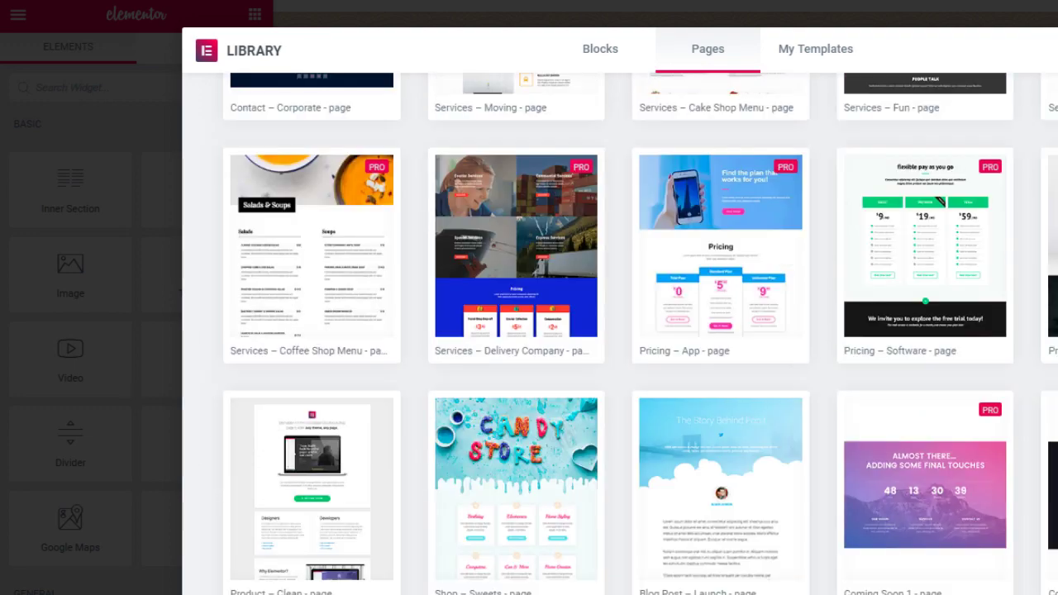
pyautogui.scroll(-2, 620, 330)
pyautogui.scroll(1, 620, 331)
pyautogui.scroll(2, 952, 267)
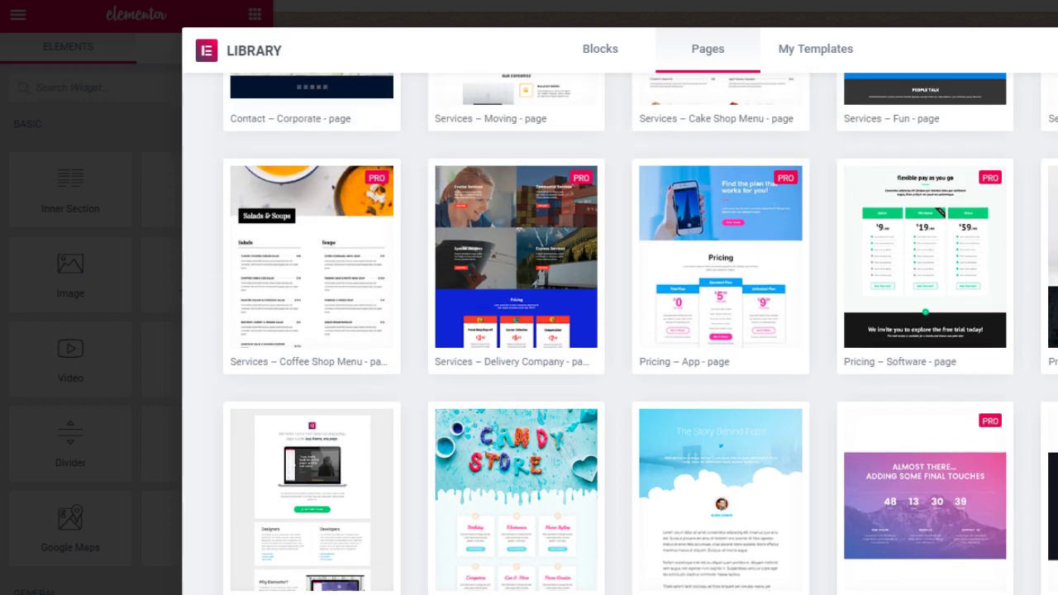
# Insert the free Coming Soon 5 page template from the library into the page.
pyautogui.moveTo(952, 267)
pyautogui.scroll(-5, 641, 334)
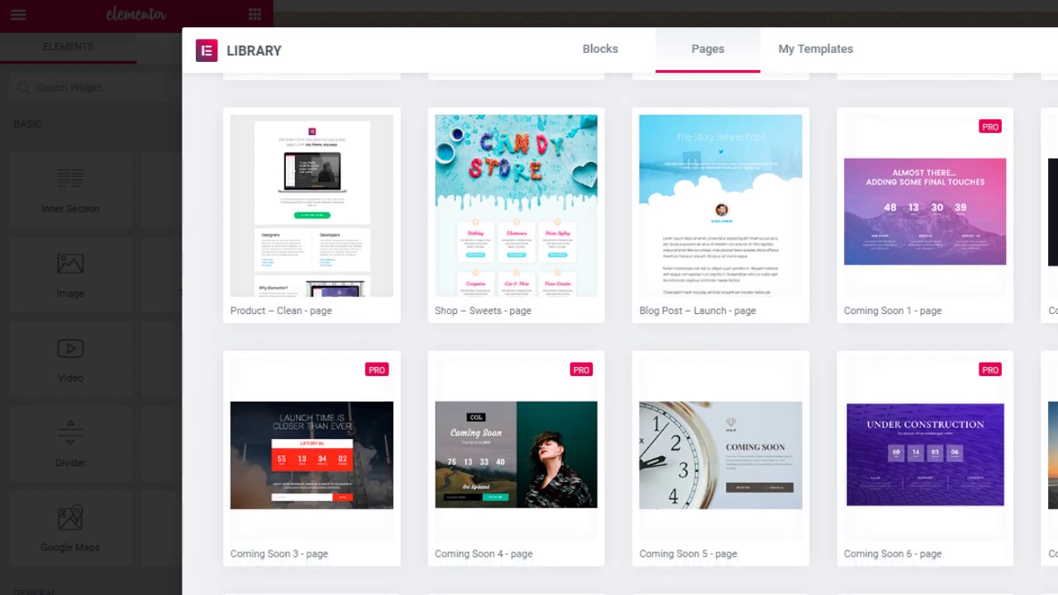
pyautogui.scroll(-3, 799, 372)
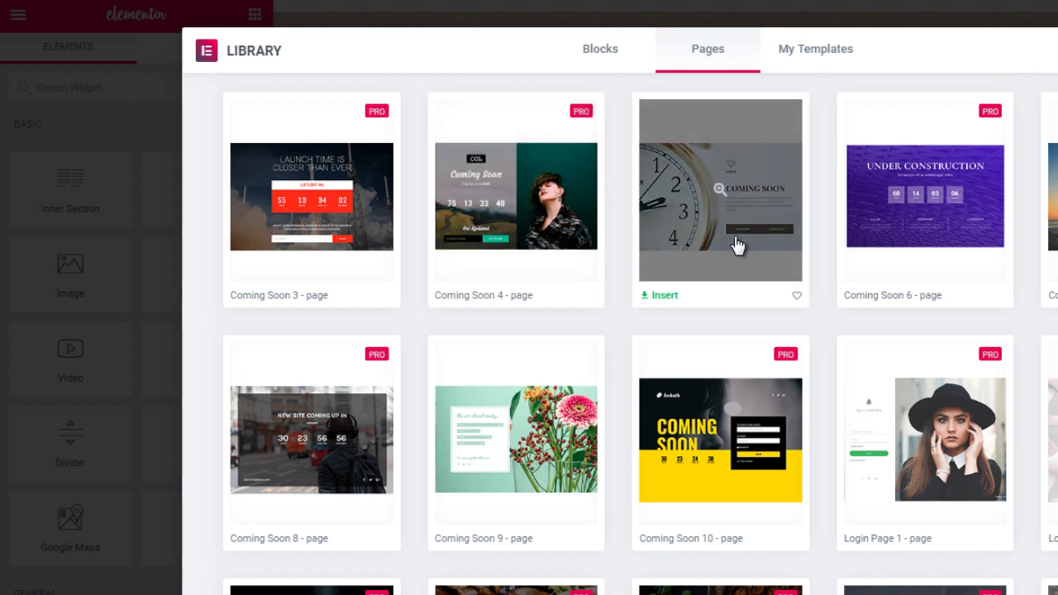
pyautogui.click(663, 298)
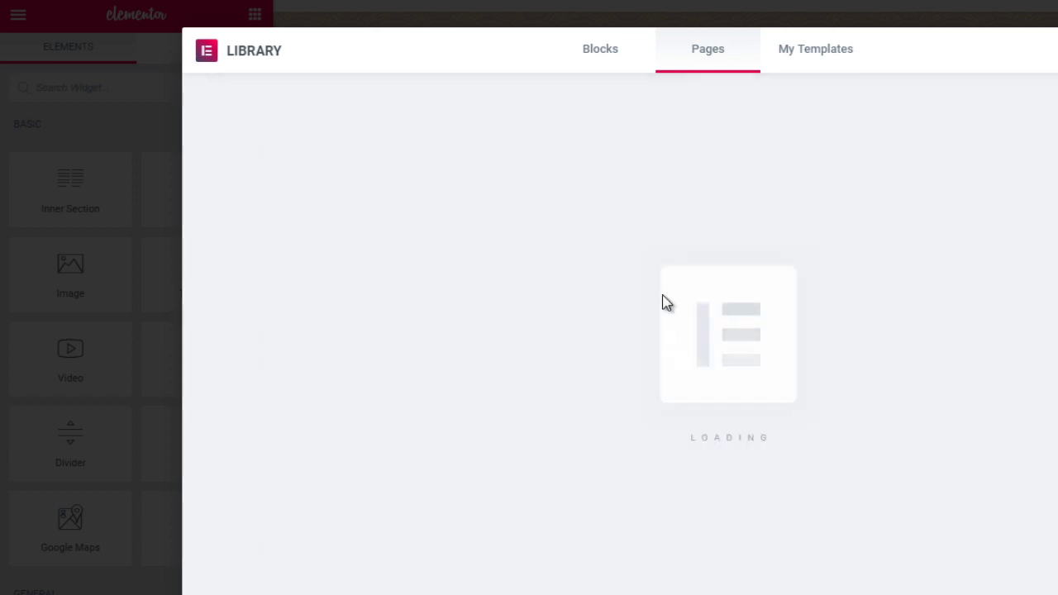